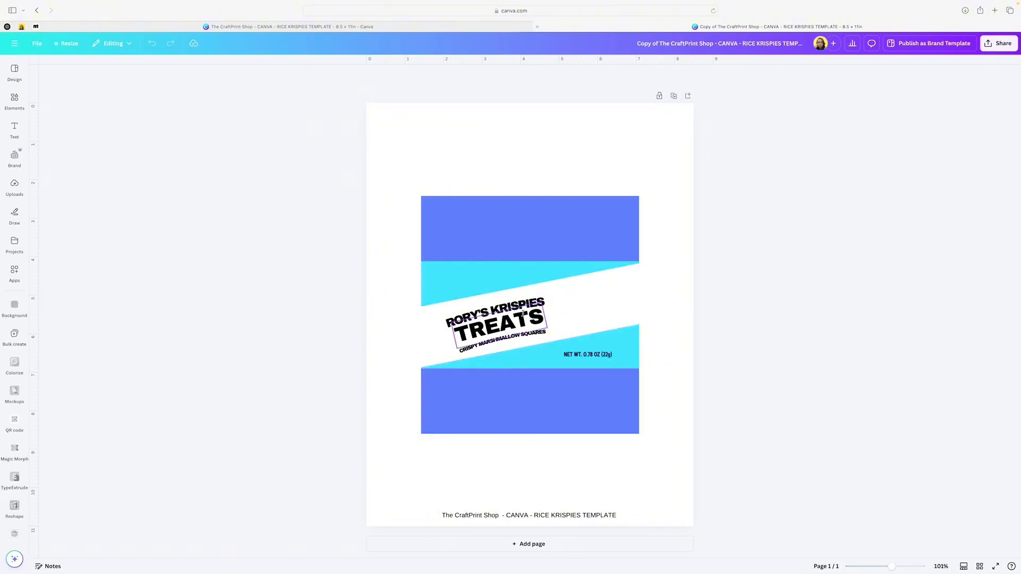
Replace the first name in the label's "KRISPIES" title line with a different first name in capitals
left_click(482, 314)
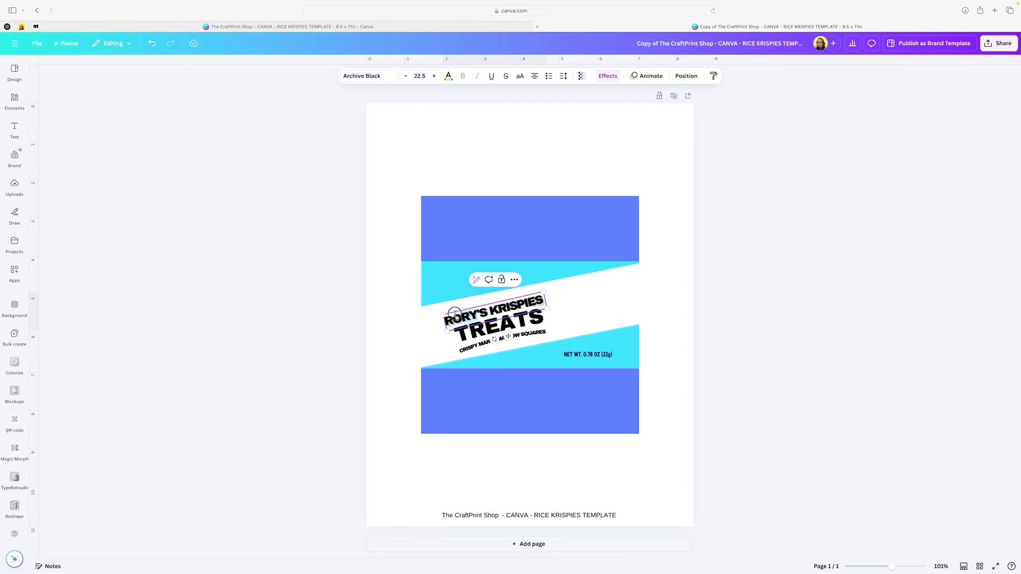
left_click(446, 314)
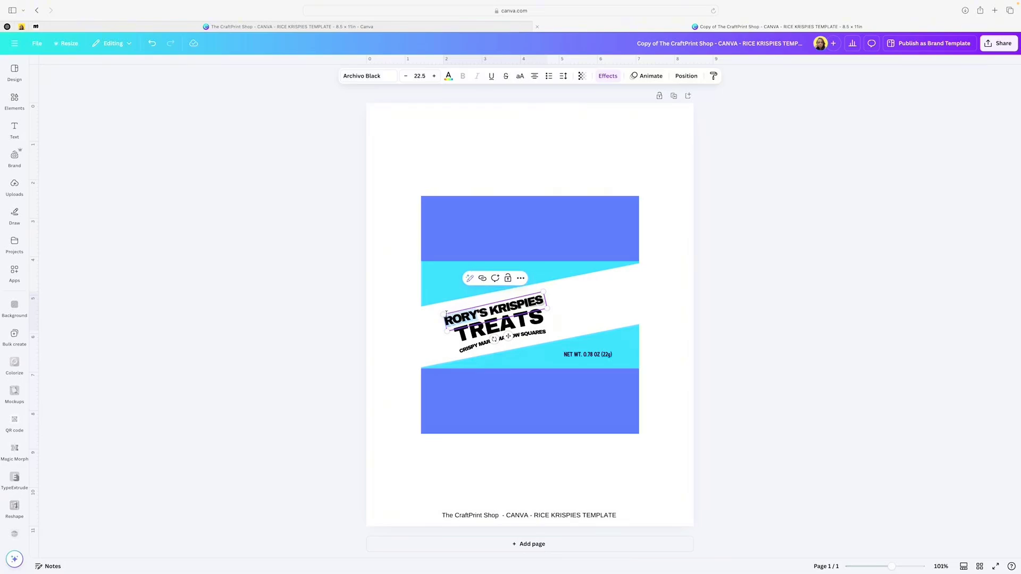
type("Ty")
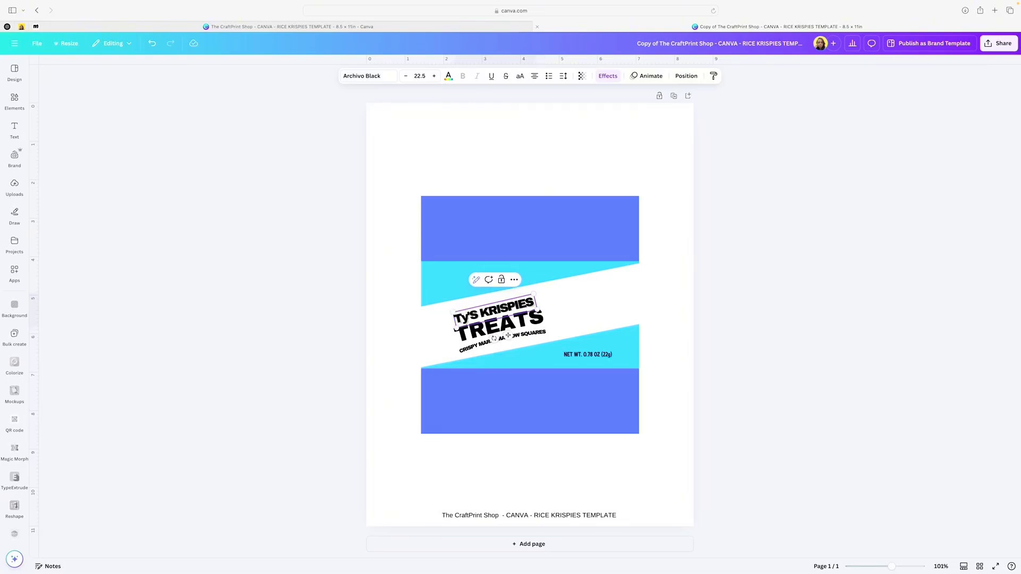
key("BackSpace")
type("YLER")
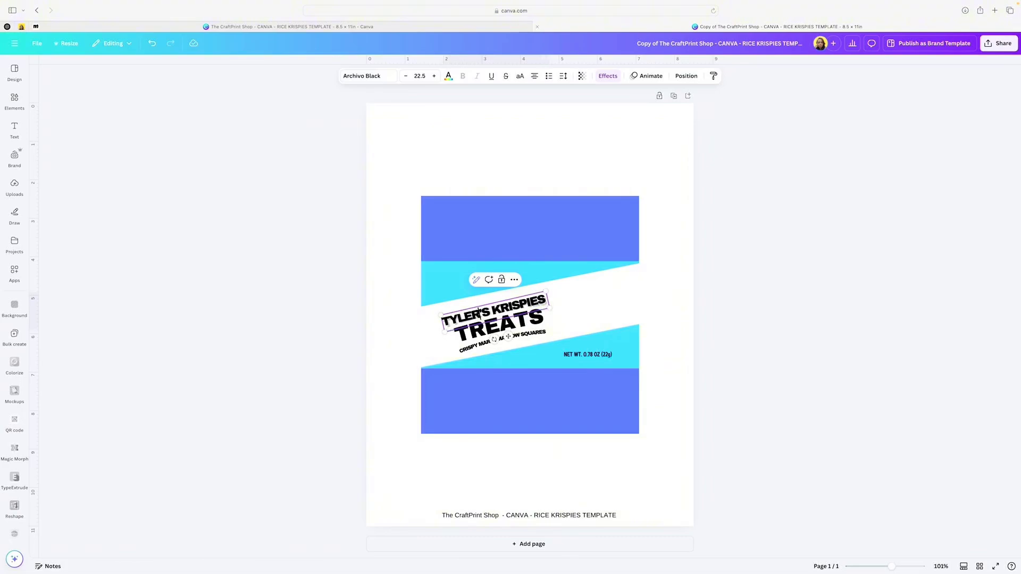
left_click(671, 364)
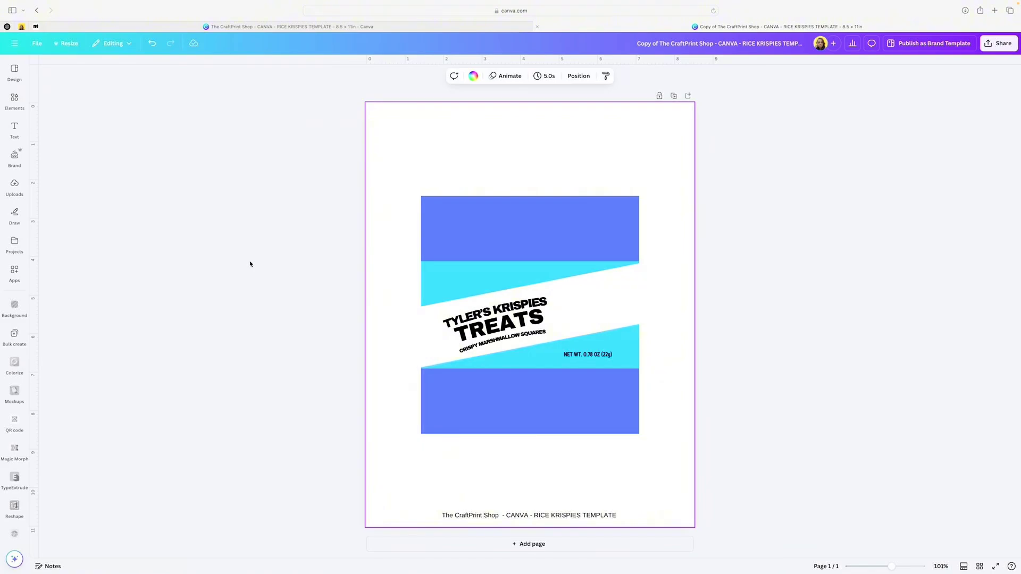
Add the uploaded photo of the woman in the green top to the page and remove its background
left_click(15, 185)
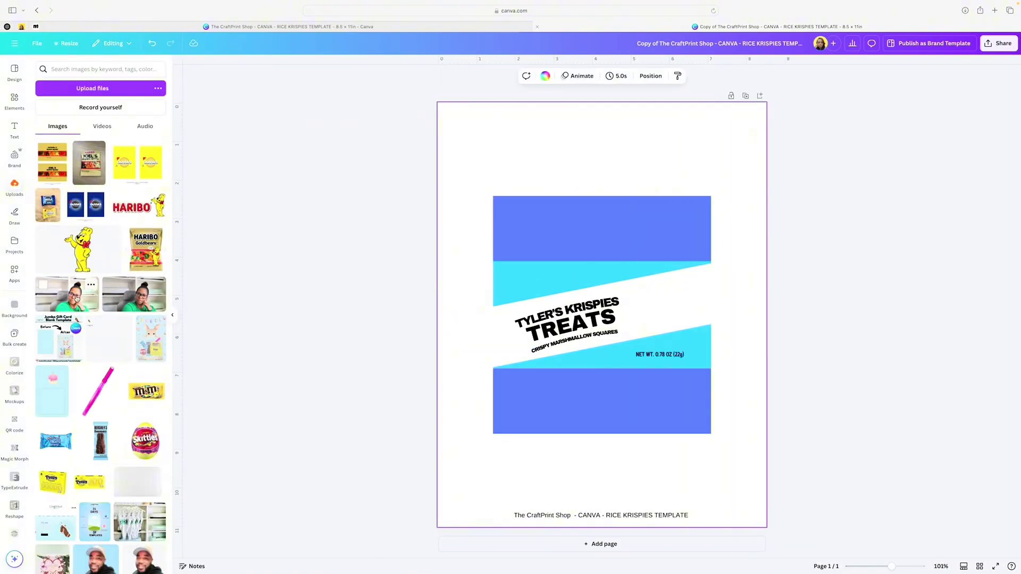
left_click(77, 299)
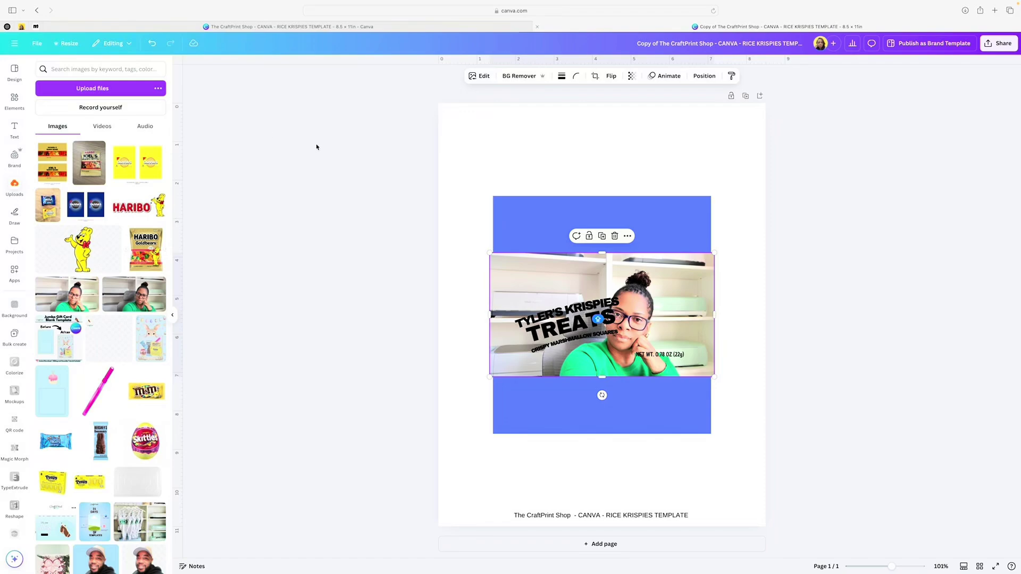
left_click_drag(553, 263, 550, 201)
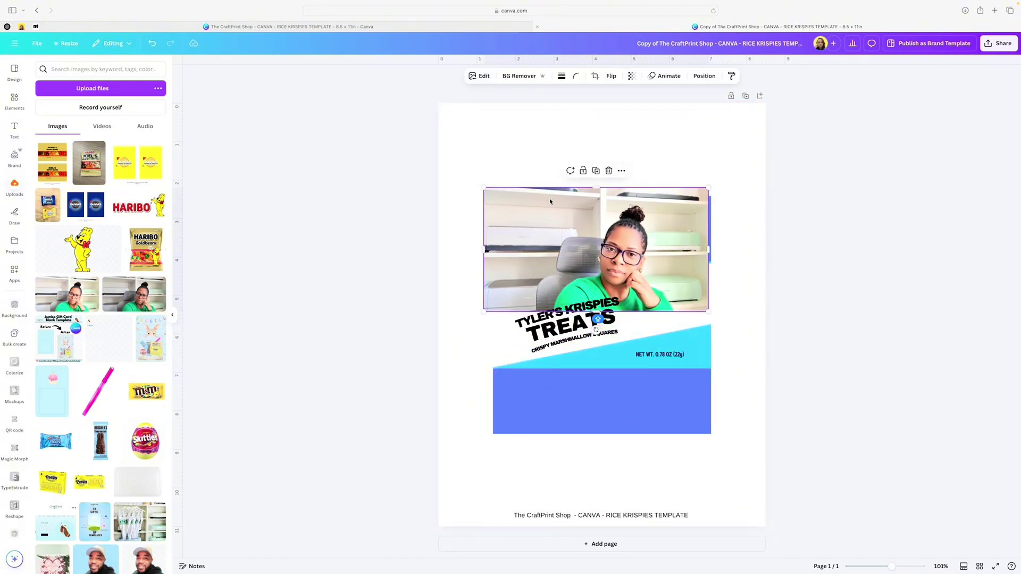
left_click(539, 78)
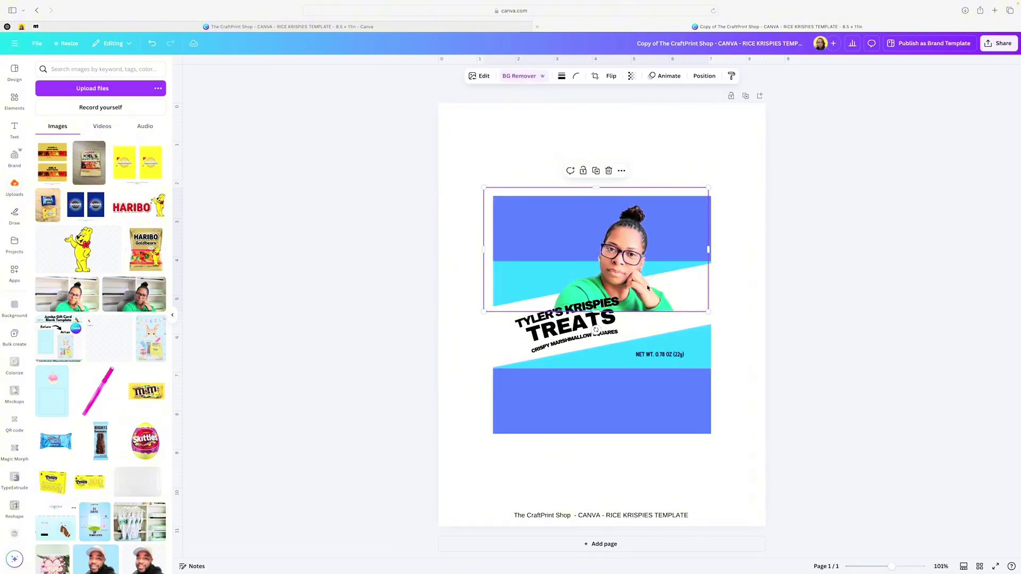
Shrink the cut-out photo, rotate it to about -11°, and position it on the white diagonal band beside the title
left_click_drag(707, 310, 660, 285)
left_click_drag(483, 236, 637, 294)
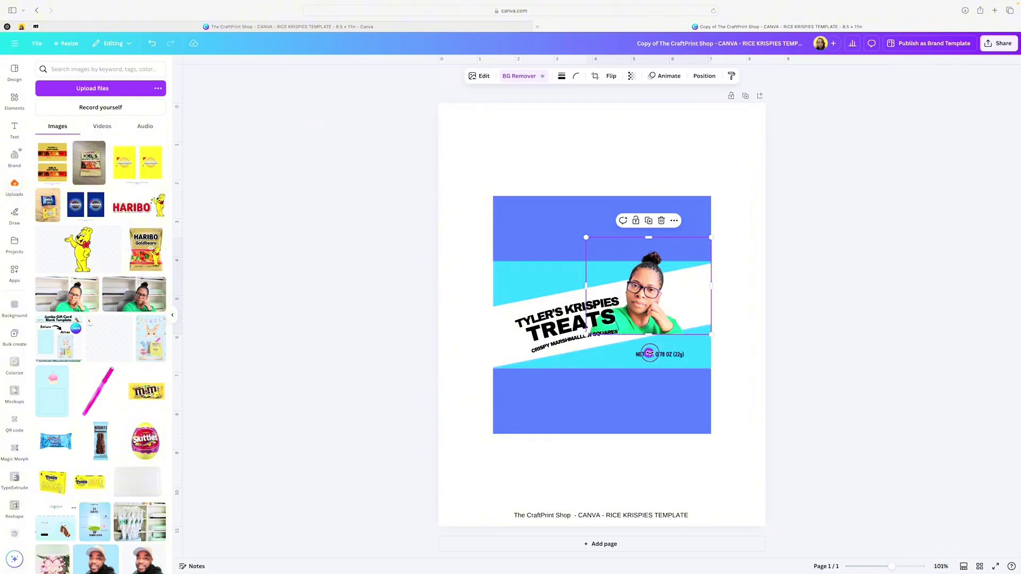
left_click_drag(648, 347, 660, 352)
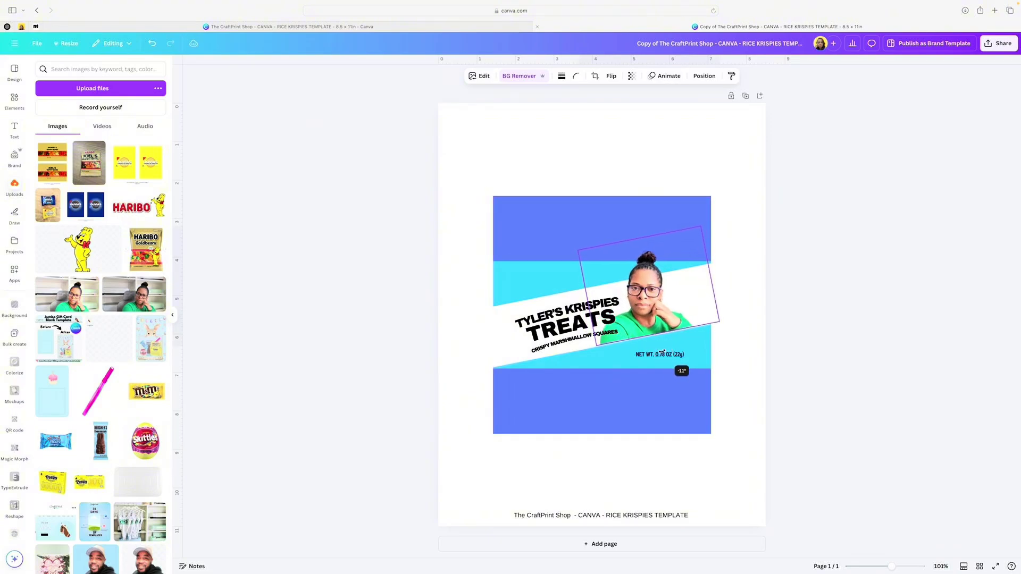
left_click_drag(648, 313, 648, 315)
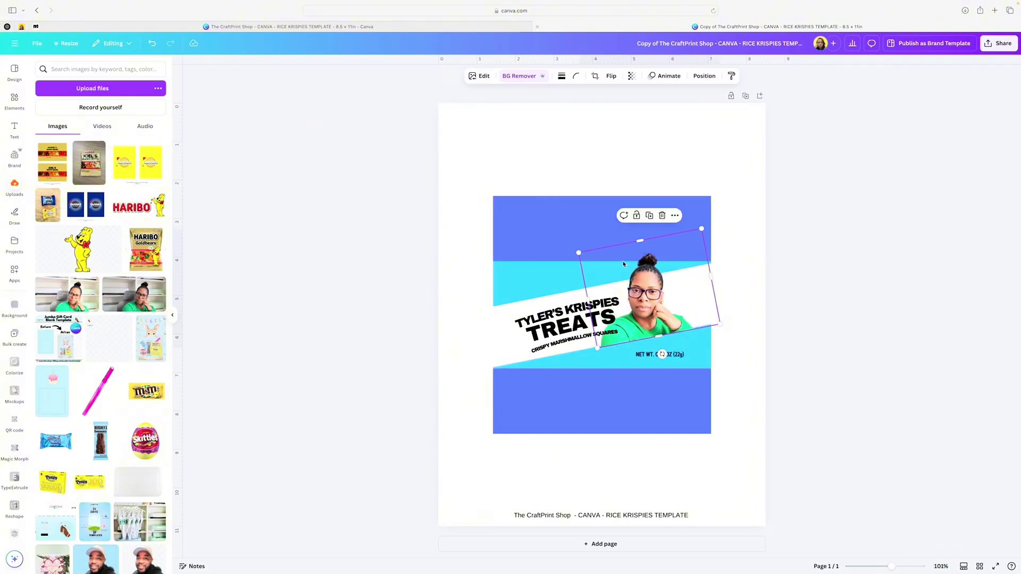
left_click_drag(579, 252, 602, 276)
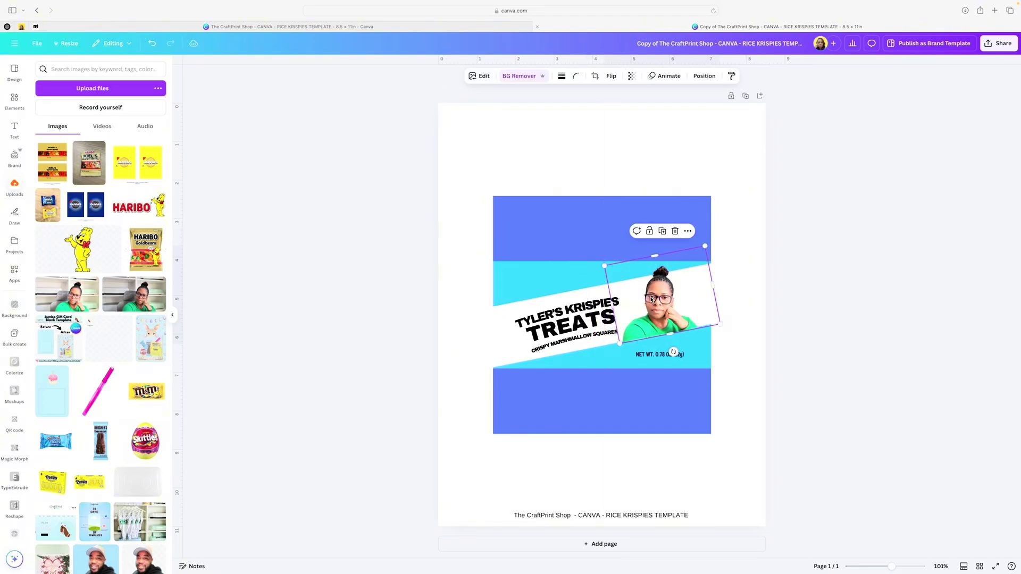
left_click_drag(651, 299, 645, 299)
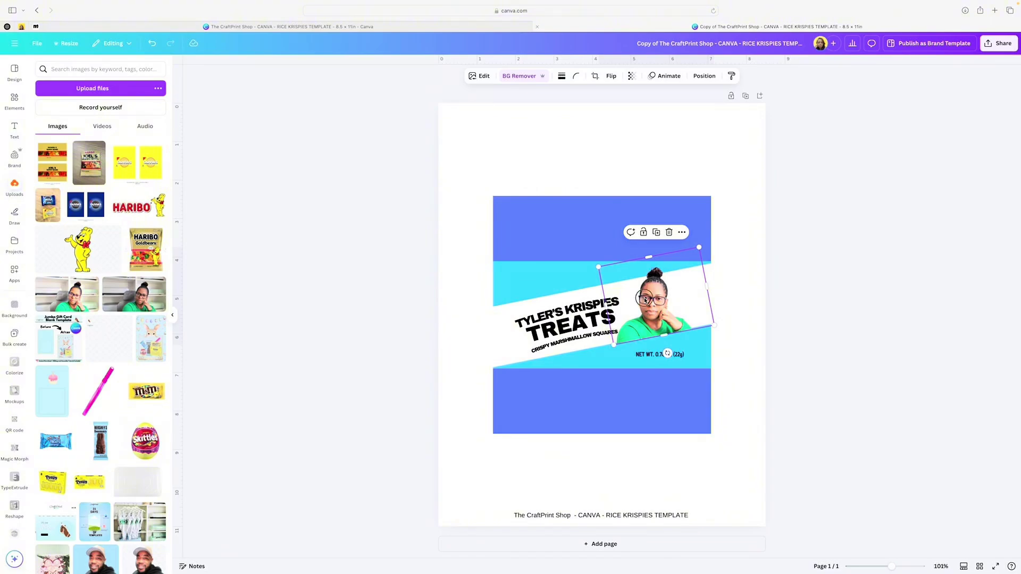
left_click_drag(645, 299, 645, 299)
left_click(790, 327)
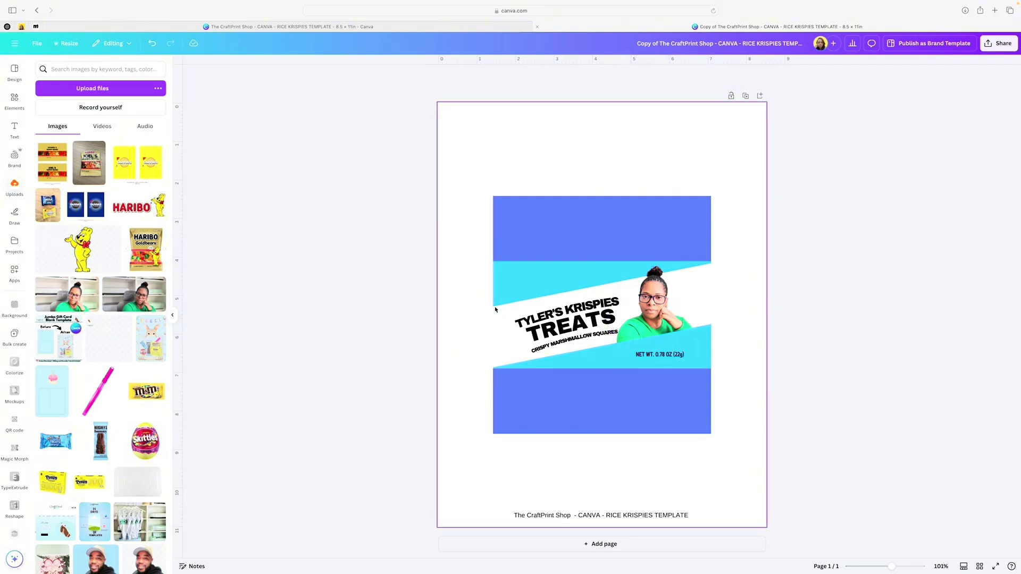
Replace the first name in the "KRISPIES" title line with the pictured person's name and shrink that line to font size 19.4
left_click(551, 313)
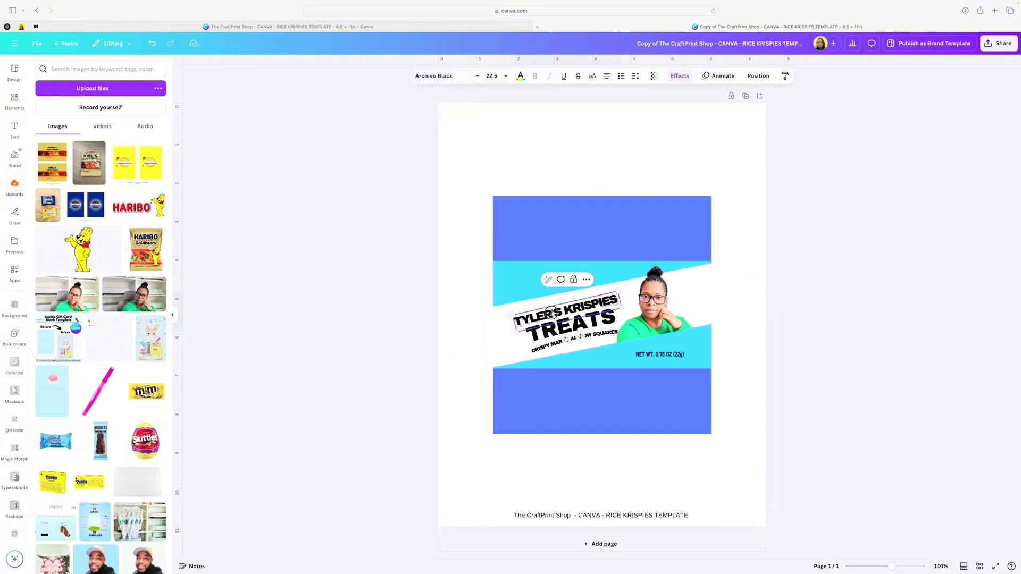
left_click_drag(513, 316, 548, 308)
type("SHONDELL")
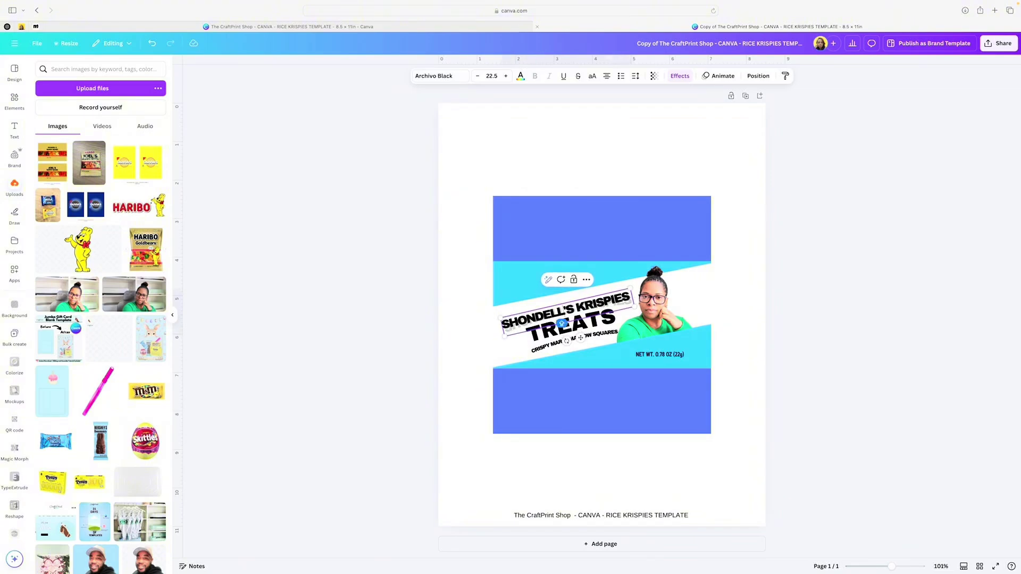
double_click(637, 360)
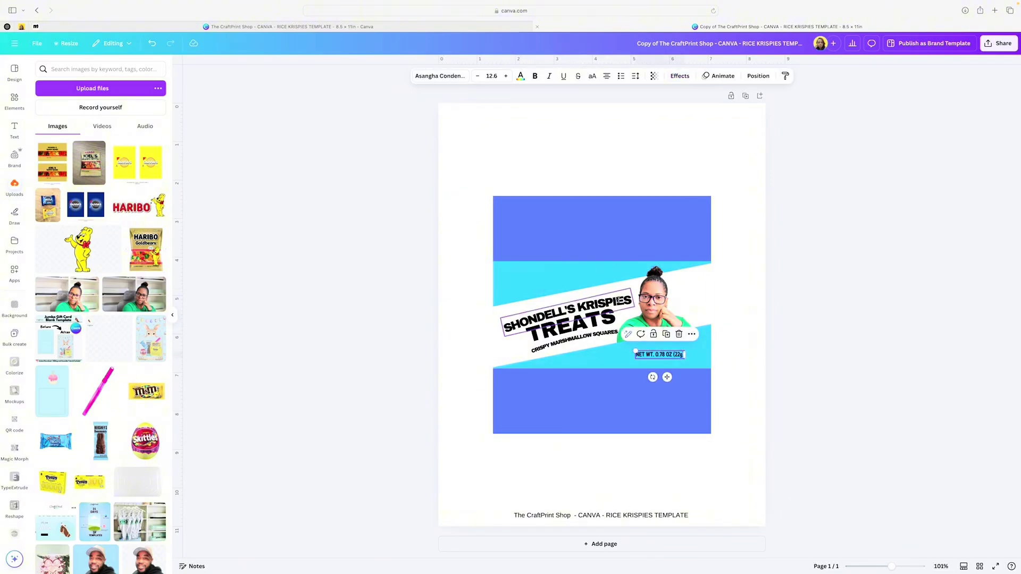
left_click(619, 301)
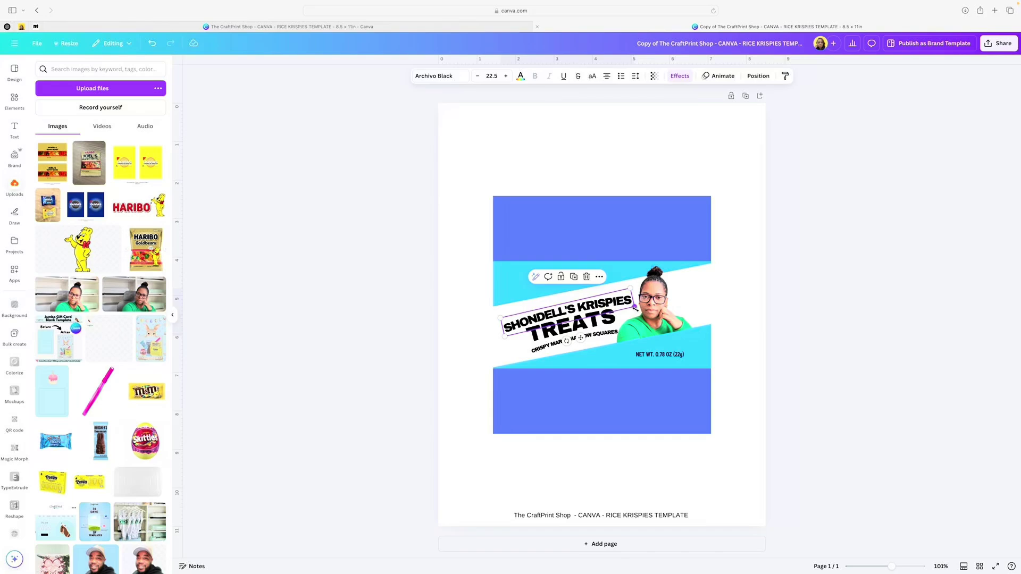
left_click_drag(635, 306, 602, 302)
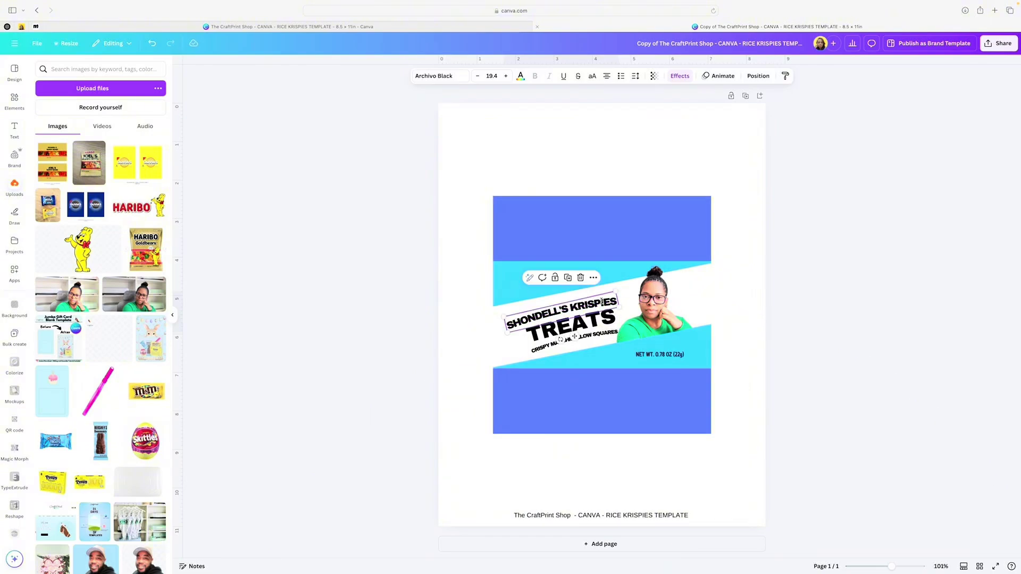
left_click(724, 356)
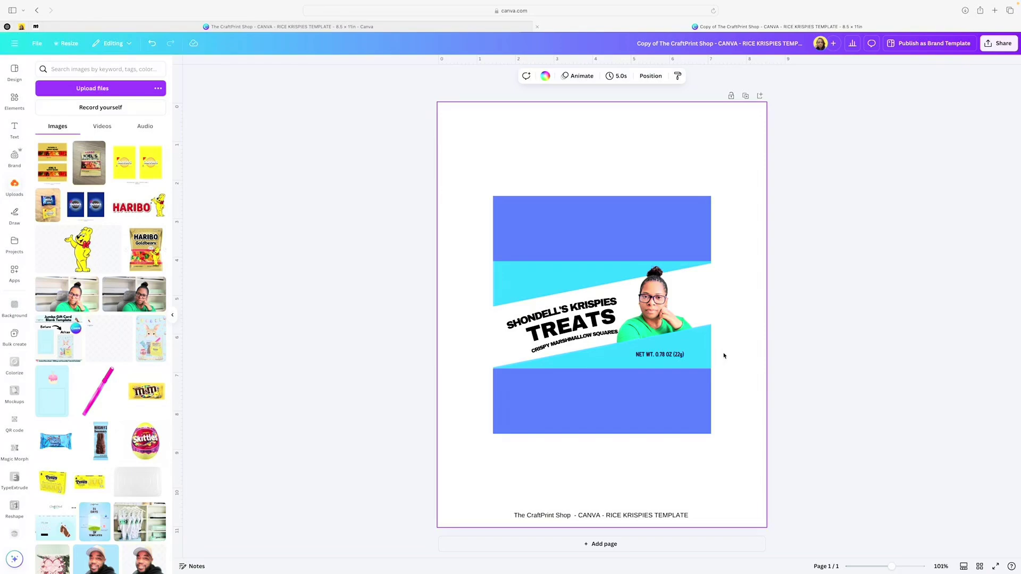
Try recolouring the upper blue rectangle of the label pink
left_click(577, 231)
scroll(576, 232, "down", 1)
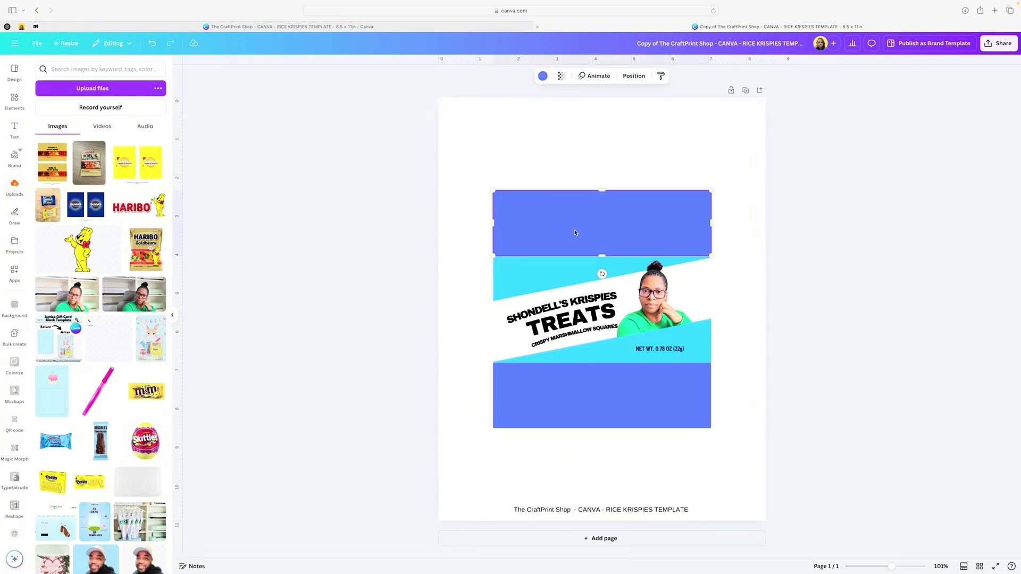
left_click(542, 75)
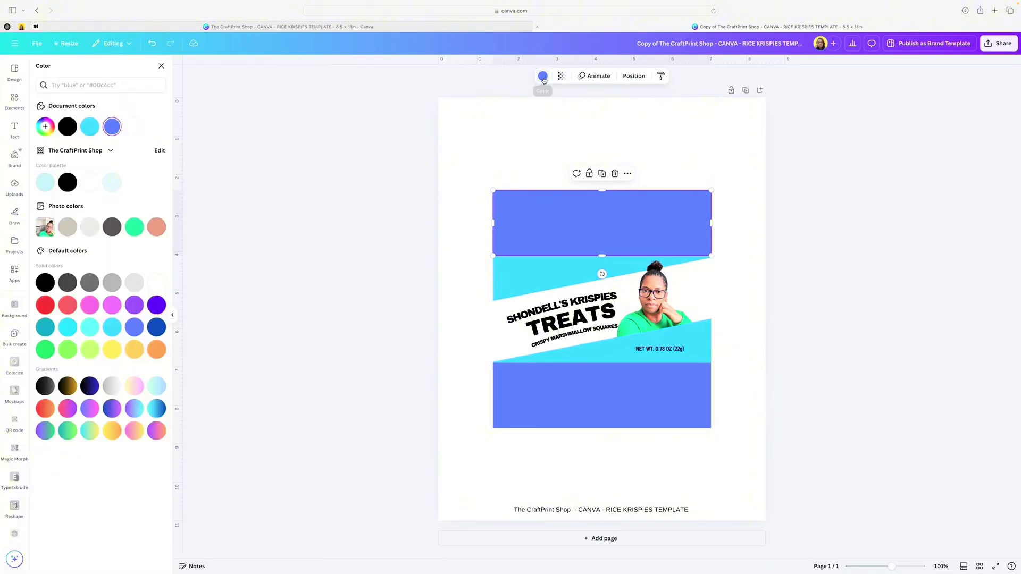
left_click(95, 309)
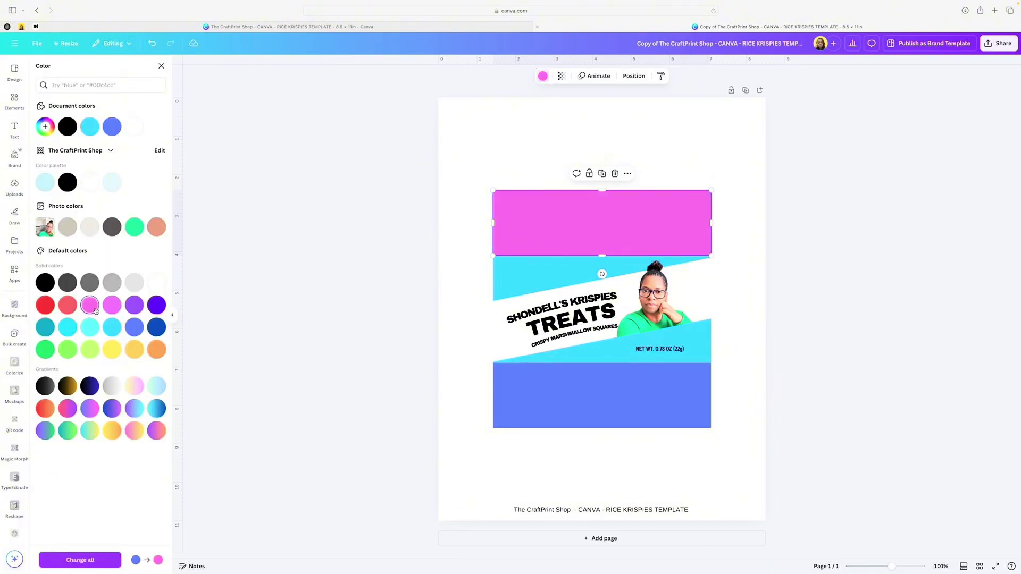
left_click(153, 43)
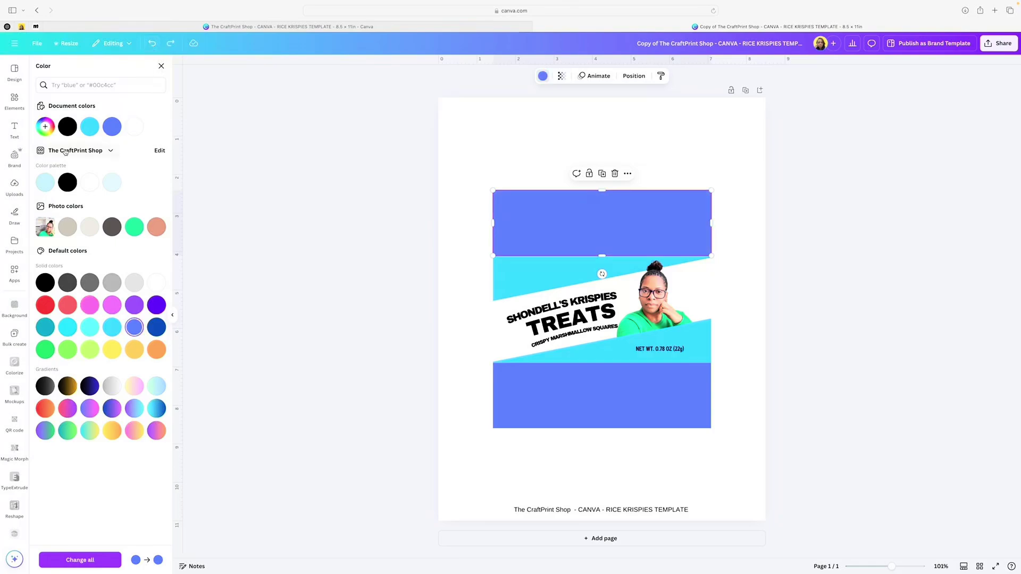
Search the elements for "GRADUATION", limit the results to graphics, and add the black cap with gold trim and tassel
left_click(16, 101)
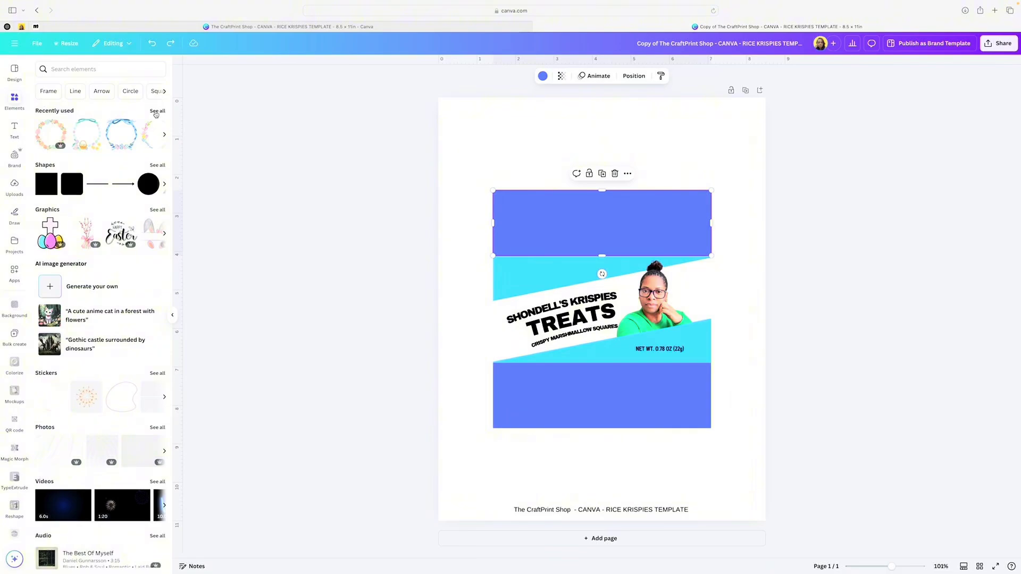
left_click(93, 74)
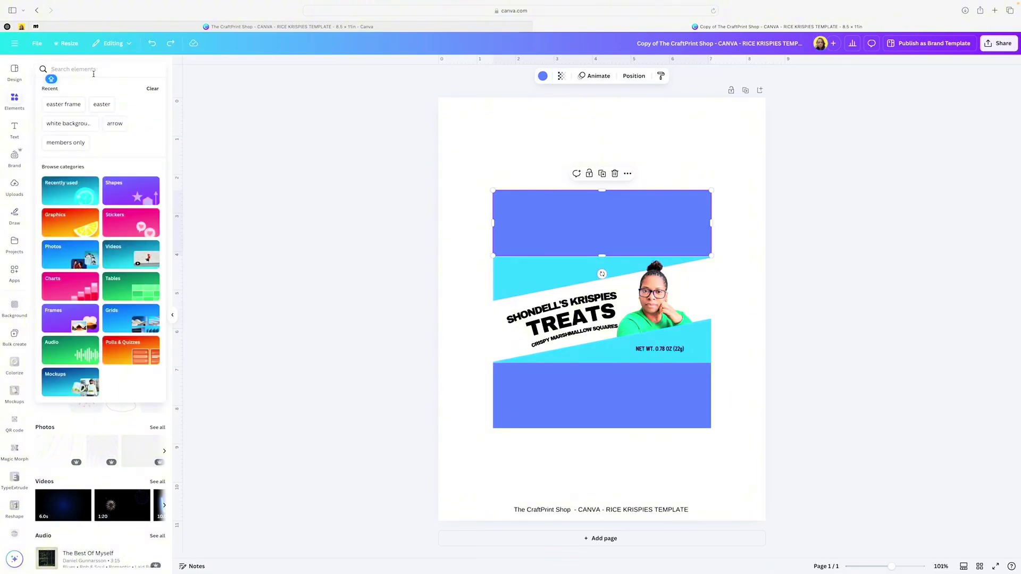
type("GRADUA")
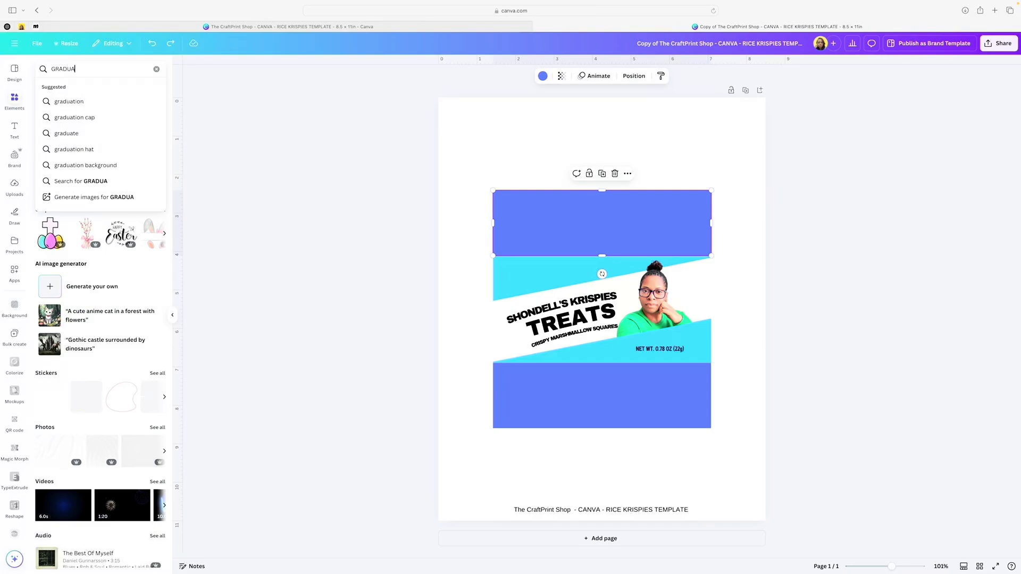
type("TION")
key("Return")
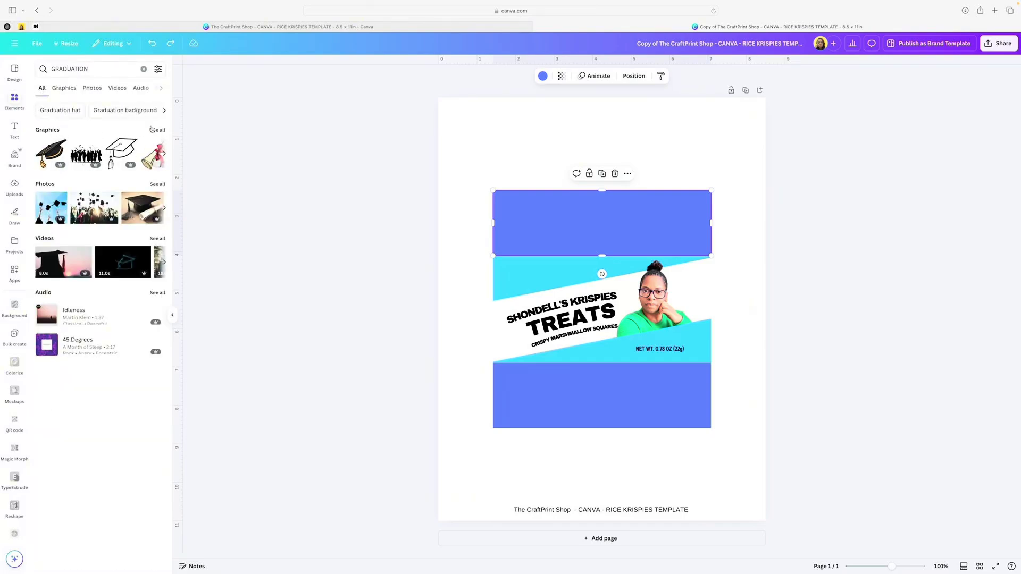
left_click(153, 131)
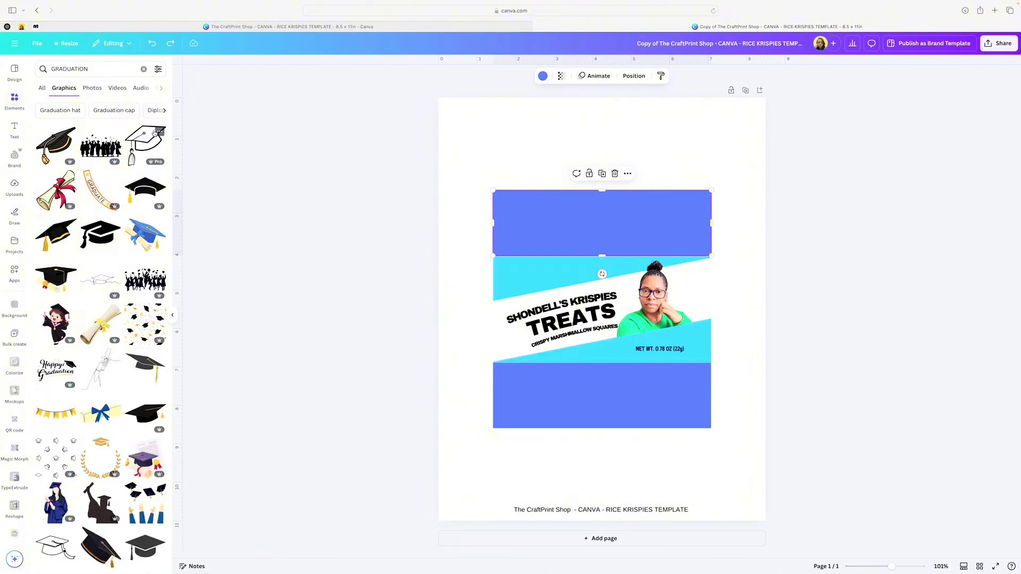
left_click(57, 235)
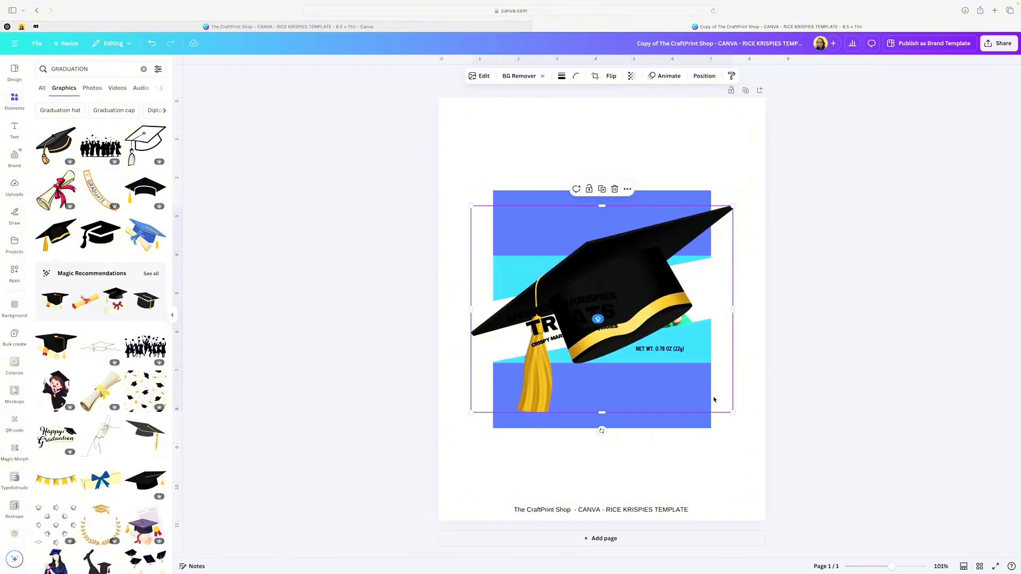
Shrink the graduation cap, rotate it level, and place it on the head of the woman in the photo
left_click_drag(734, 413, 677, 284)
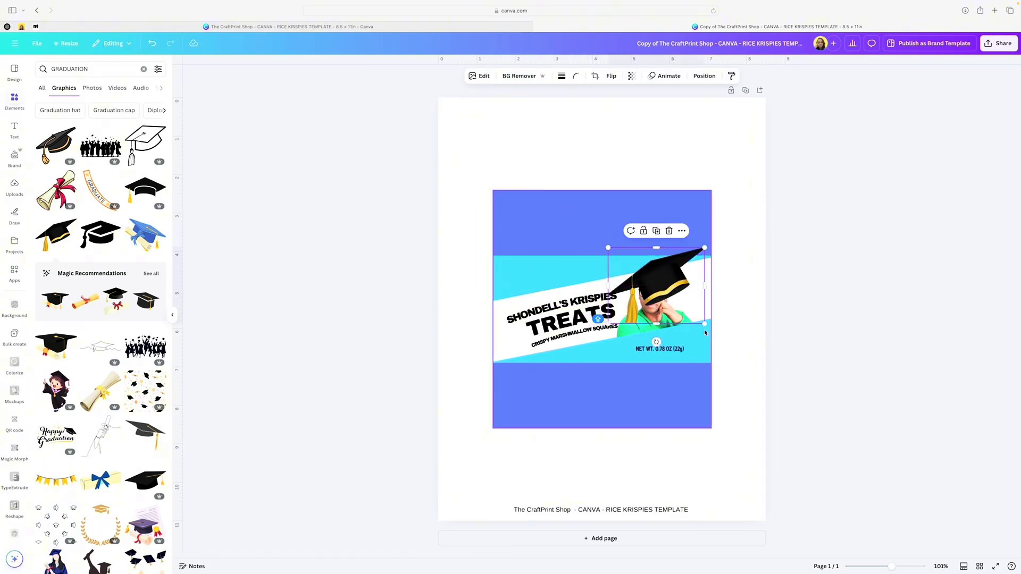
left_click_drag(704, 323, 655, 268)
left_click_drag(646, 312, 629, 305)
mouse_move(649, 271)
left_mouse_down()
mouse_move(691, 269)
mouse_move(651, 266)
left_mouse_up()
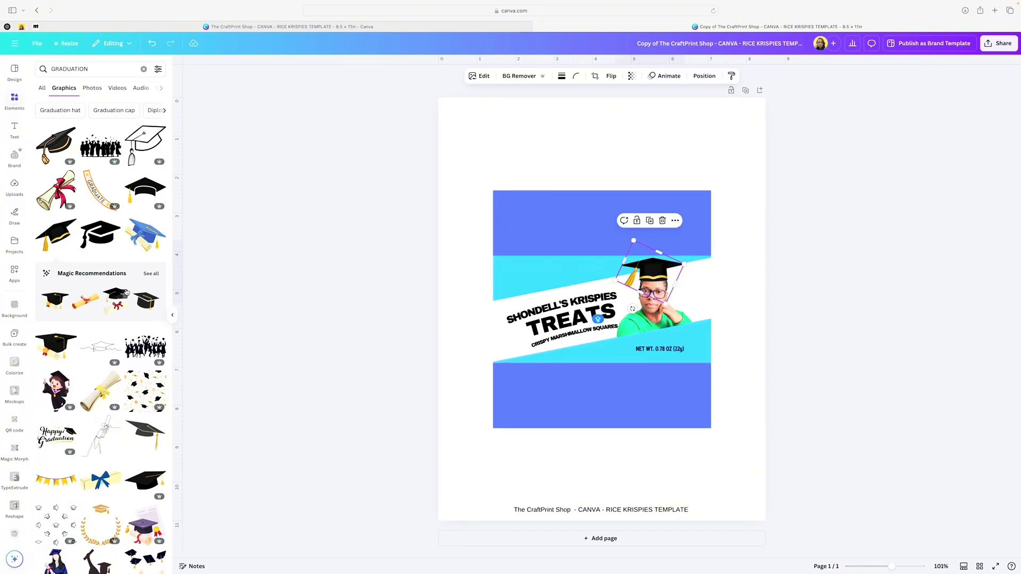
Try the tilted black graduation cap with gold trim on the woman's head, and remove both caps from the photo
scroll(128, 294, "down", 10)
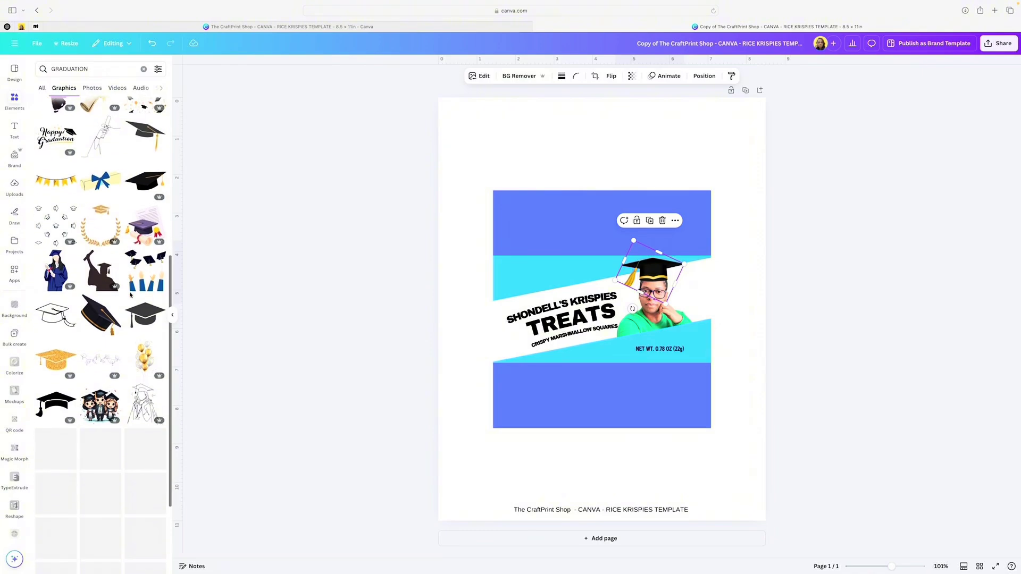
left_click(104, 313)
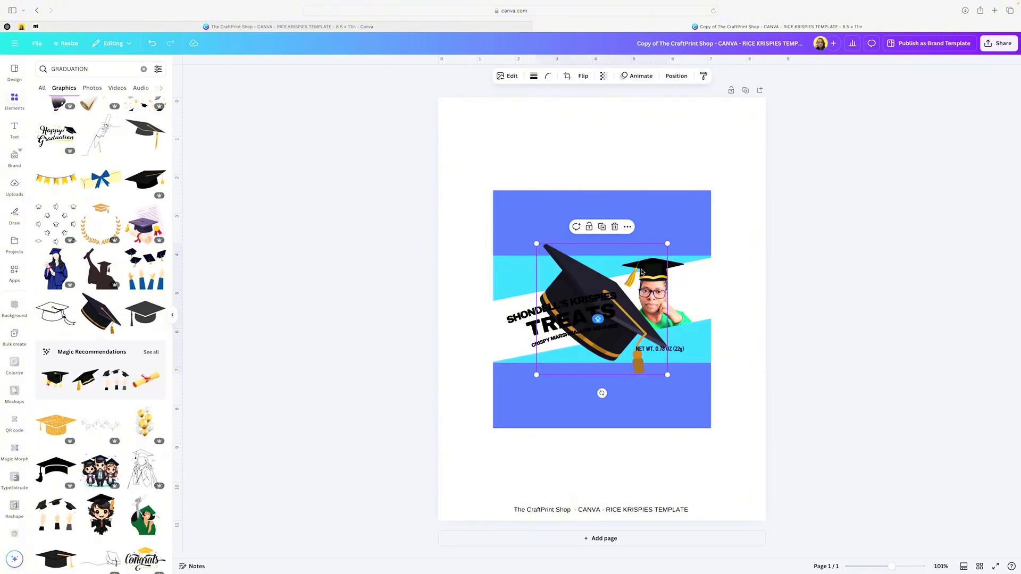
left_click(673, 264)
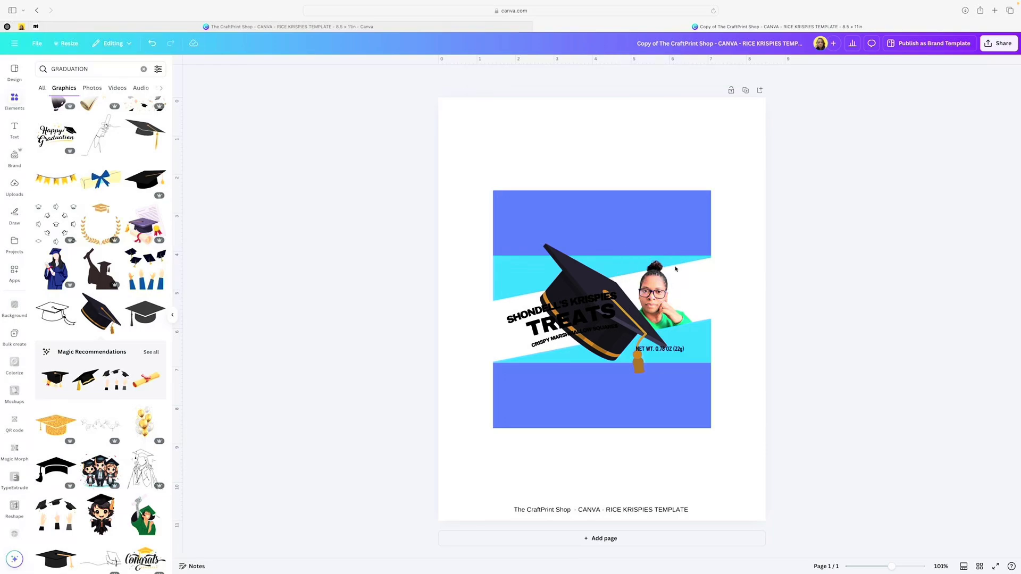
left_click_drag(620, 348, 654, 319)
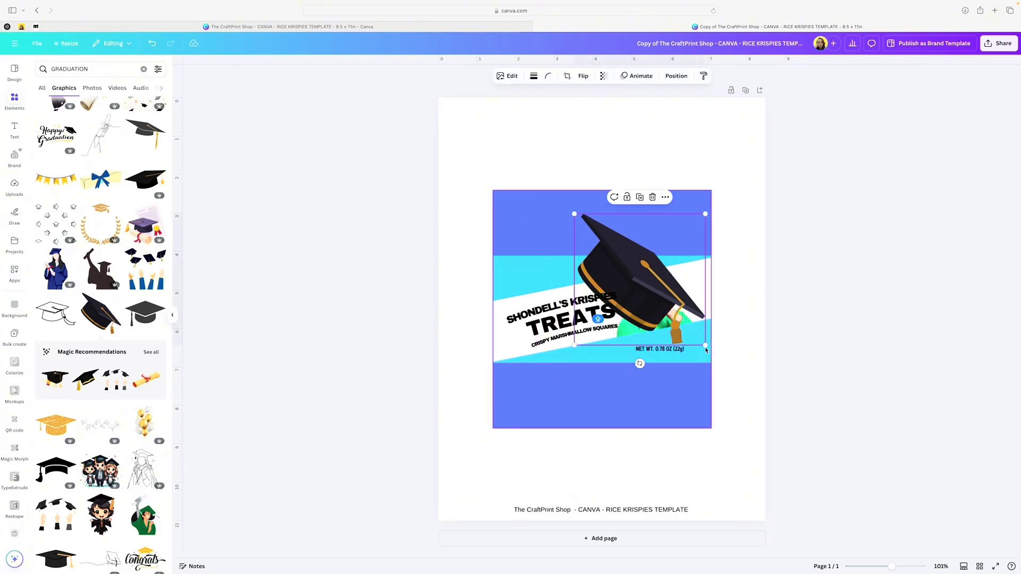
left_click_drag(705, 345, 657, 274)
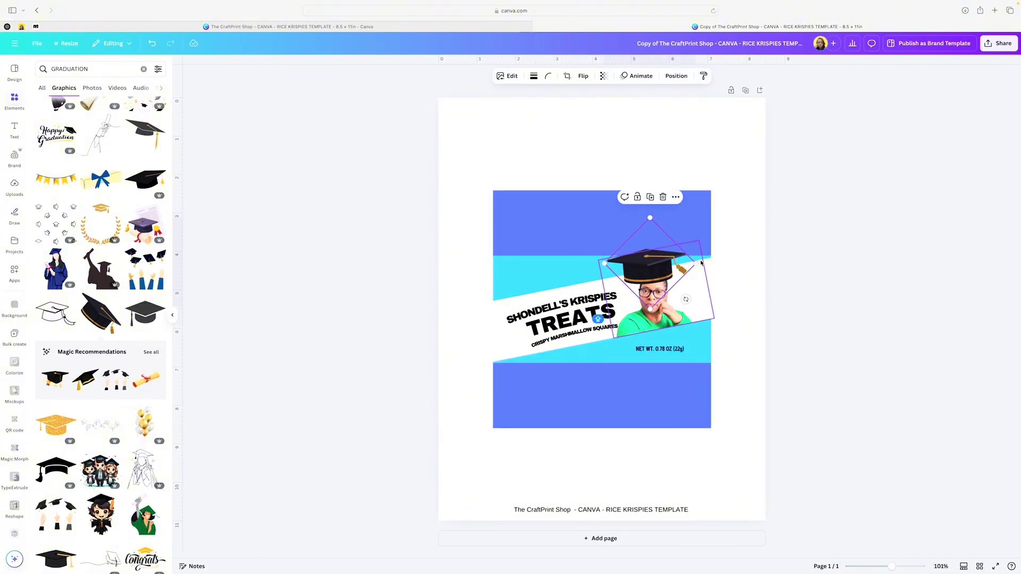
left_click_drag(695, 265, 659, 275)
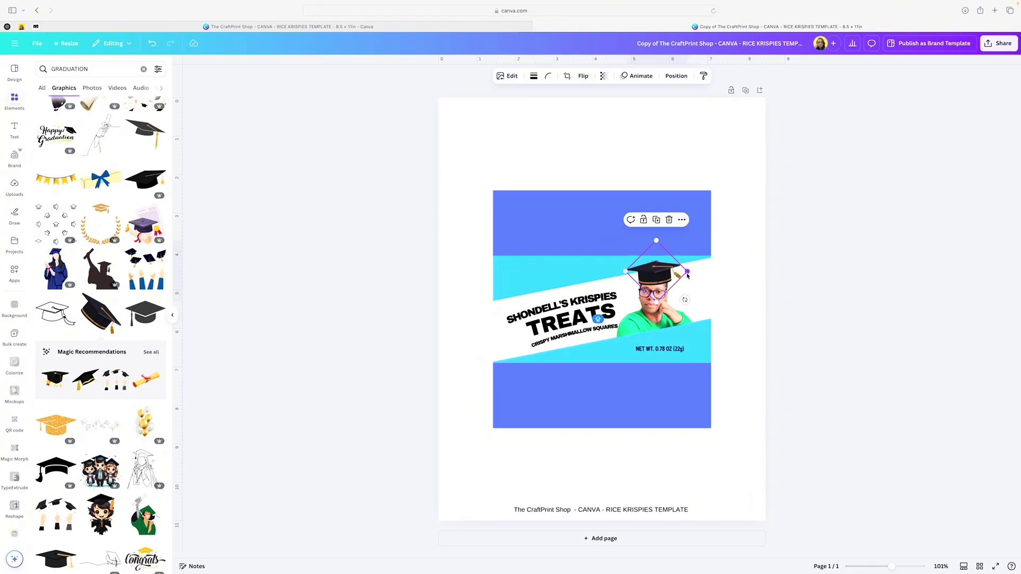
key("Delete")
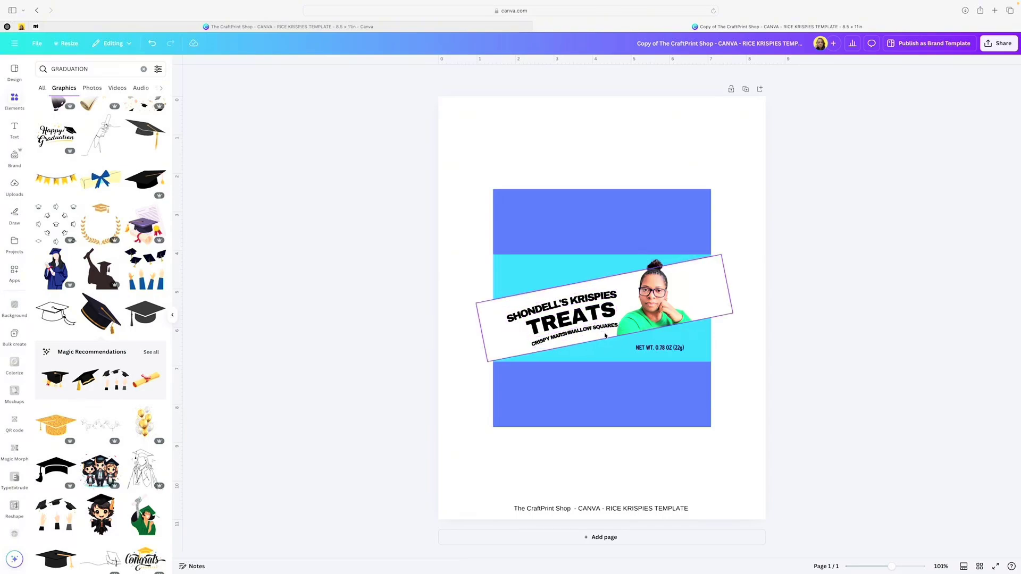
Try moving the "CRISPY MARSHMALLOW SQUARES" line sideways along the white band, and undo the move
left_click_drag(549, 339, 531, 343)
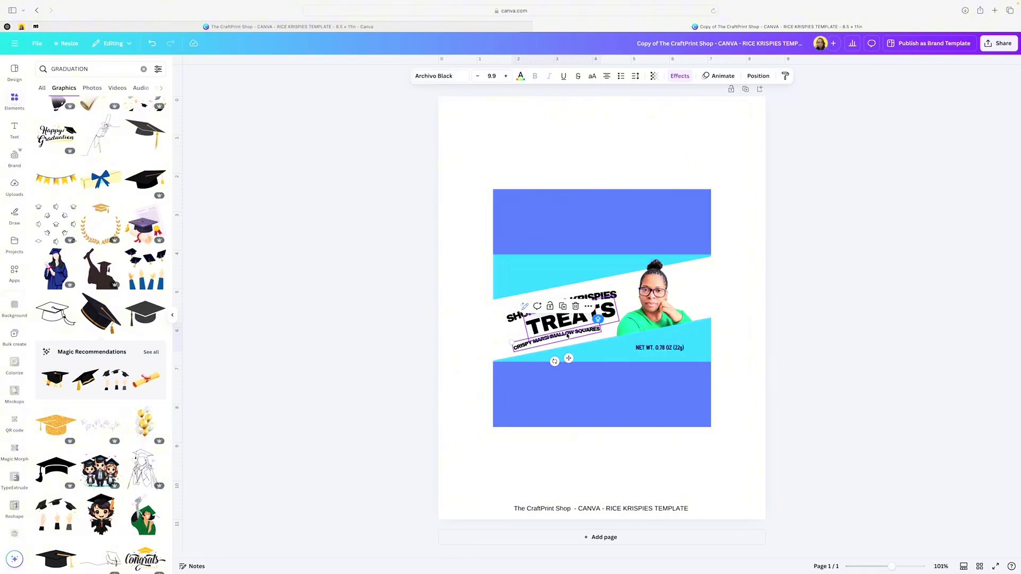
key("super+z")
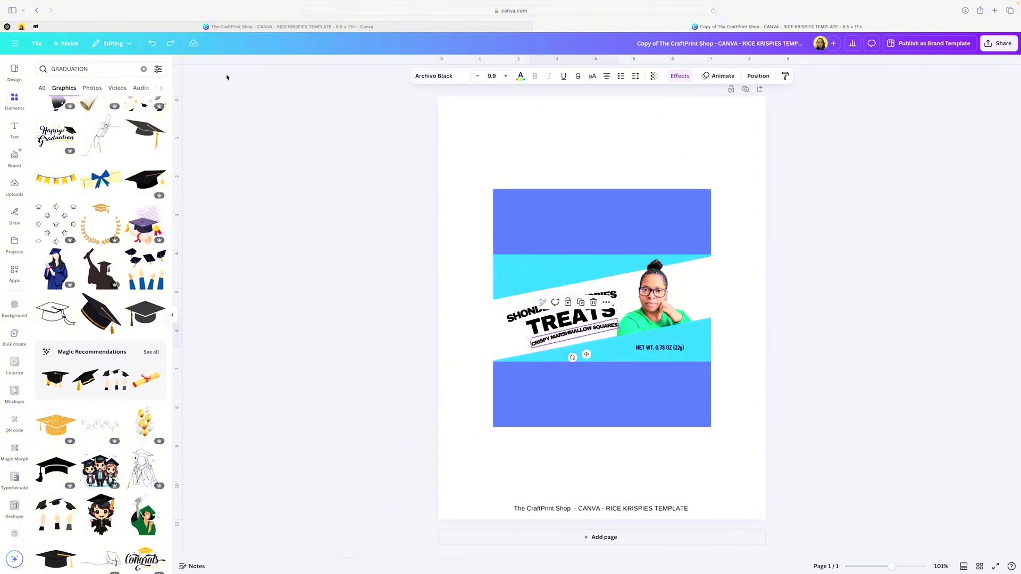
left_click(714, 361)
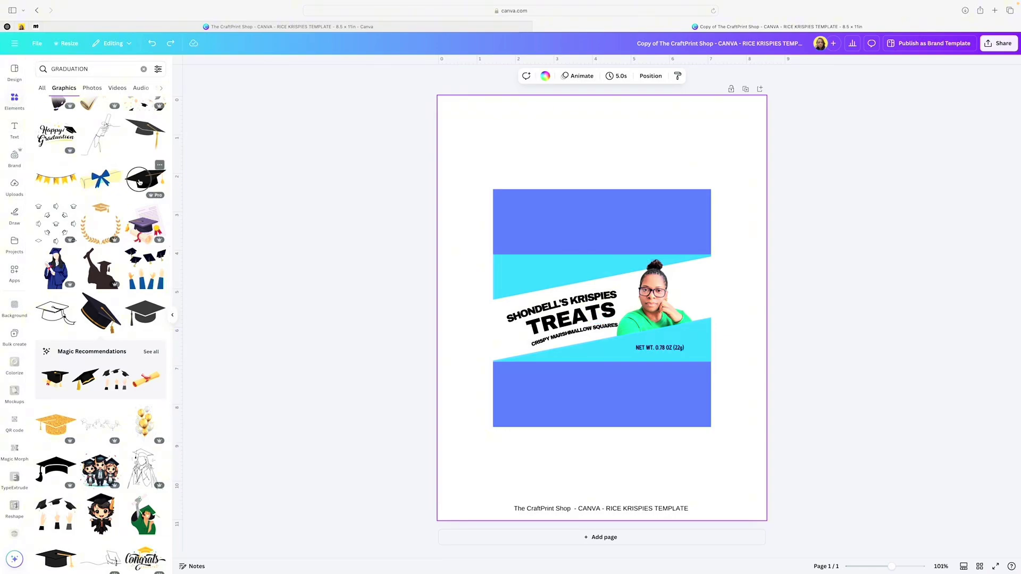
Add the black cap with the yellow tassel, shrink it, and scatter duplicates across the upper cyan area of the label
left_click(145, 179)
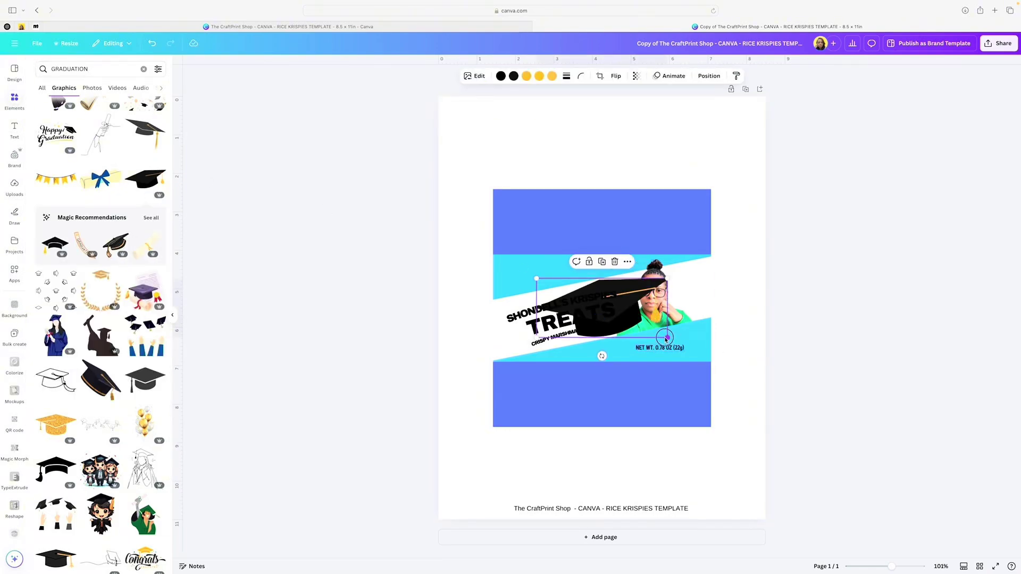
left_click_drag(668, 337, 551, 267)
left_click(577, 247)
left_click(603, 248)
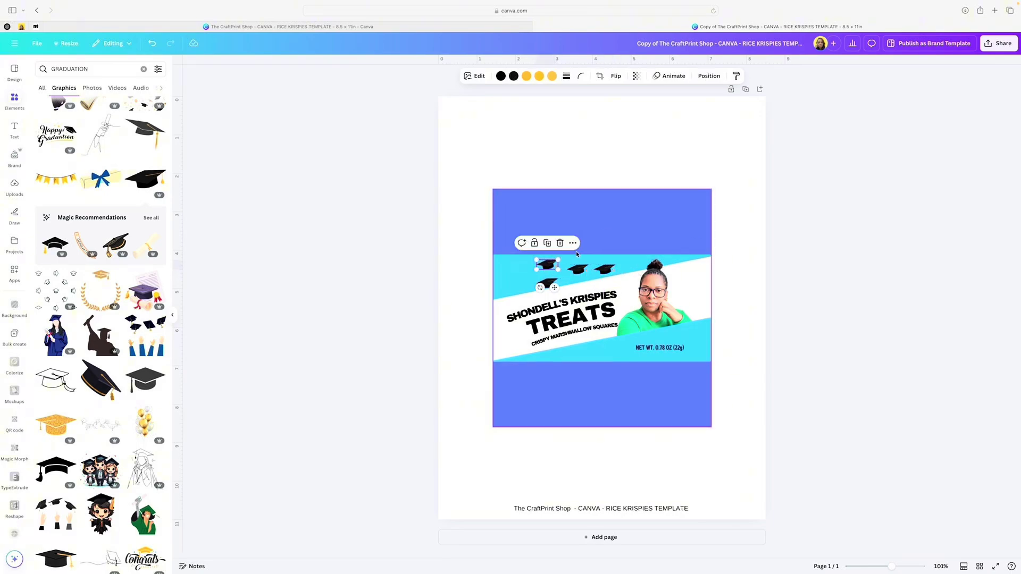
left_click(547, 244)
mouse_move(489, 259)
left_mouse_down()
mouse_move(513, 277)
mouse_move(509, 264)
left_mouse_up()
left_click(514, 256)
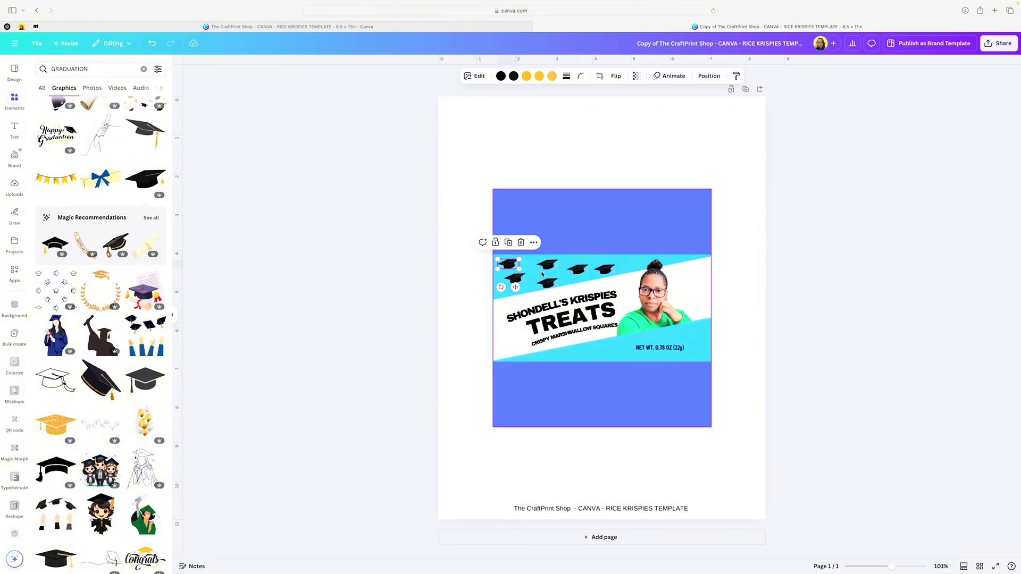
Delete all the small graduation caps from the upper cyan area of the label
key("Delete")
left_click(513, 277)
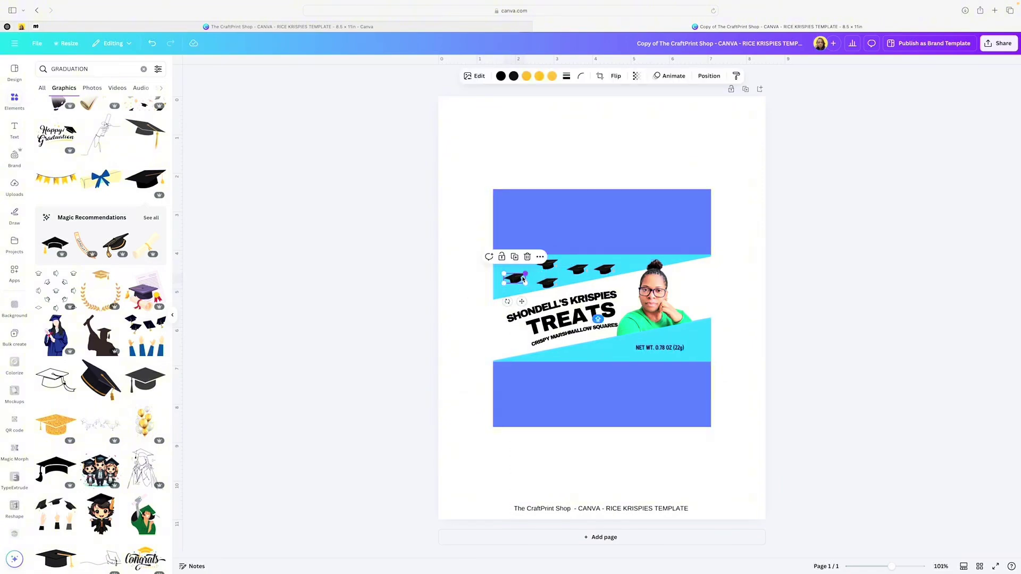
key("Delete")
left_click(546, 285)
key("Delete")
left_click(547, 265)
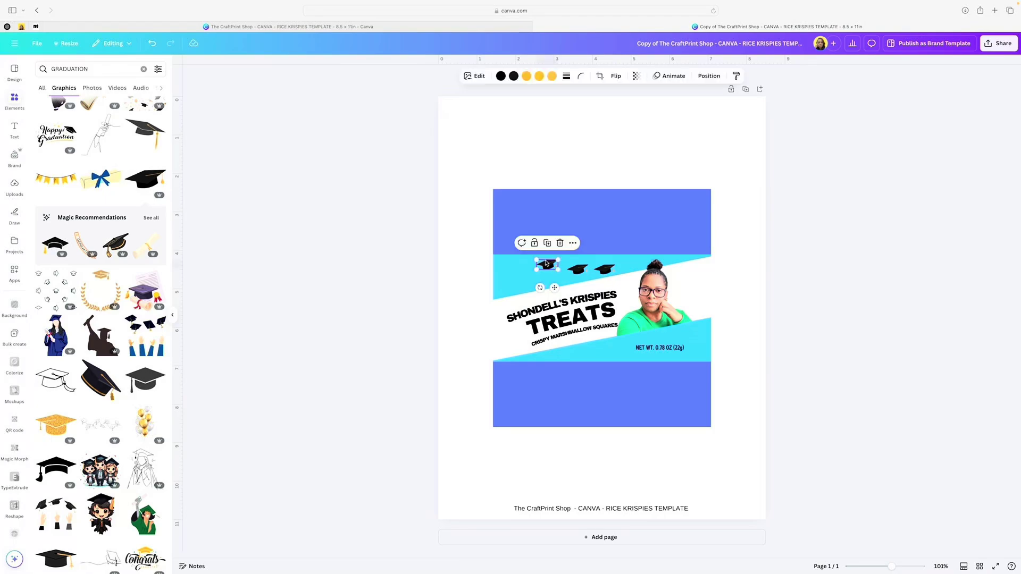
key("Delete")
left_click(576, 267)
key("Delete")
left_click(606, 270)
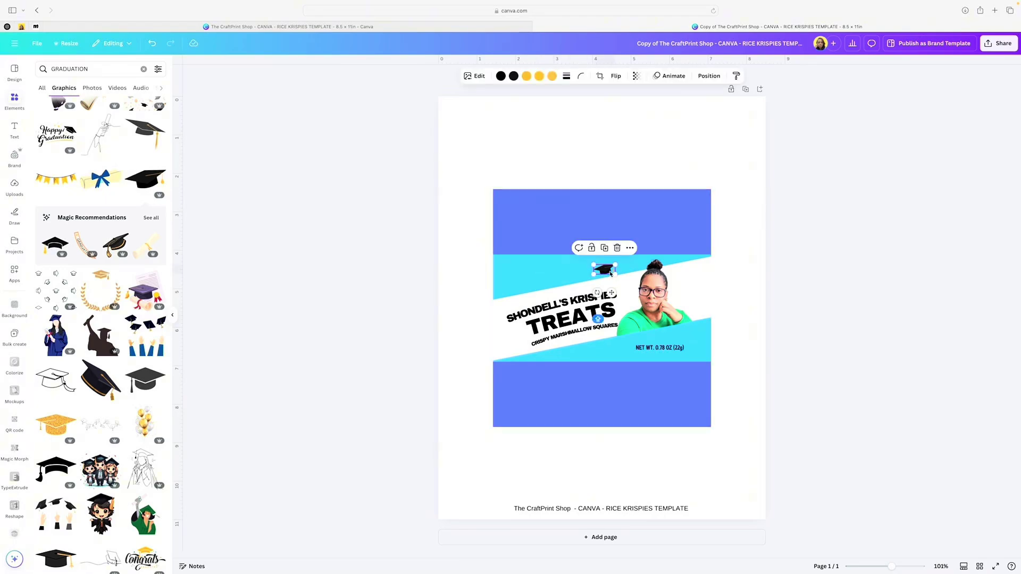
key("Delete")
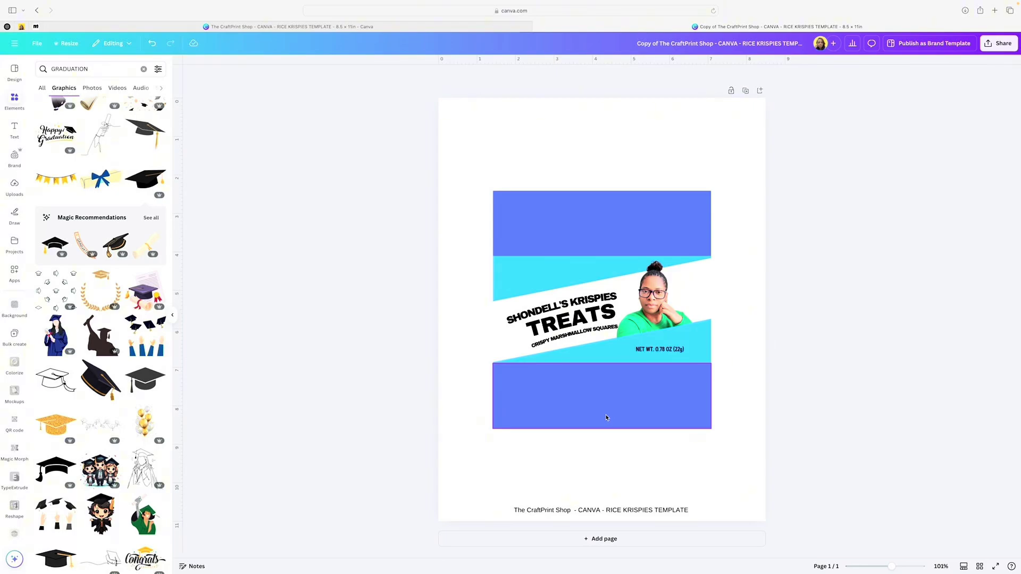
scroll(606, 418, "up", 1)
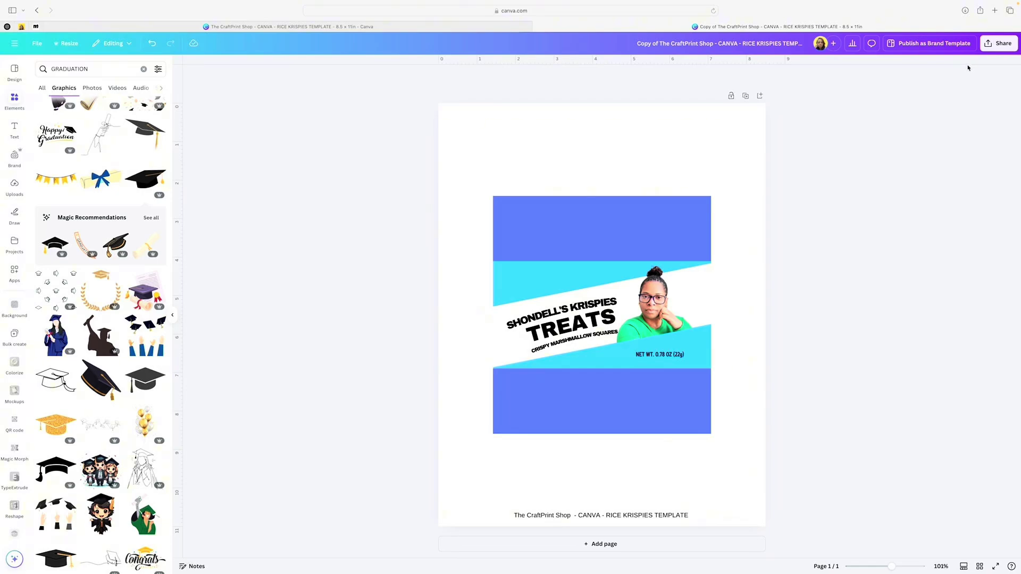
left_click(39, 47)
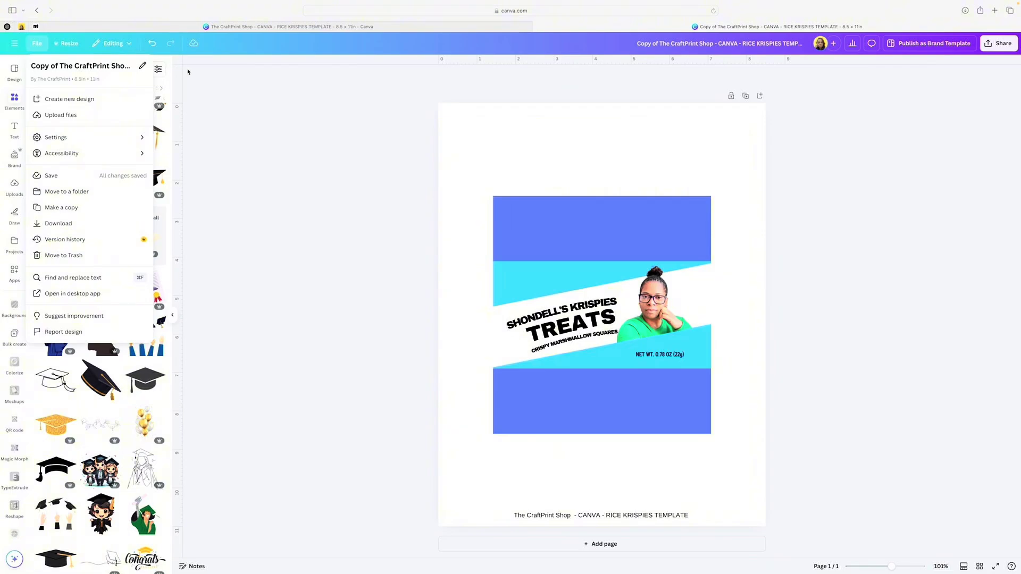
left_click(998, 92)
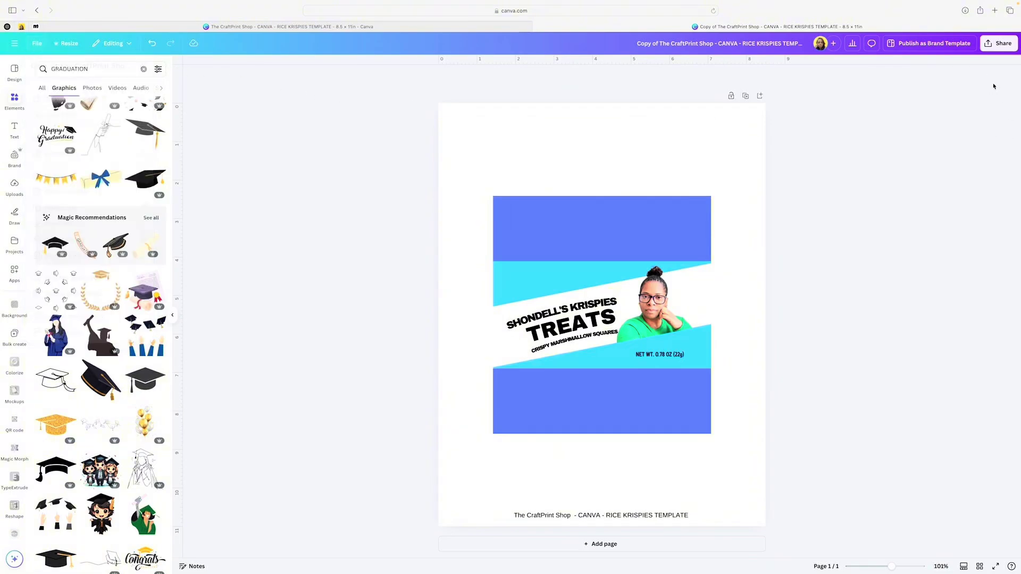
Download the wrapper design as a PDF Print file with Flatten PDF enabled
left_click(1002, 45)
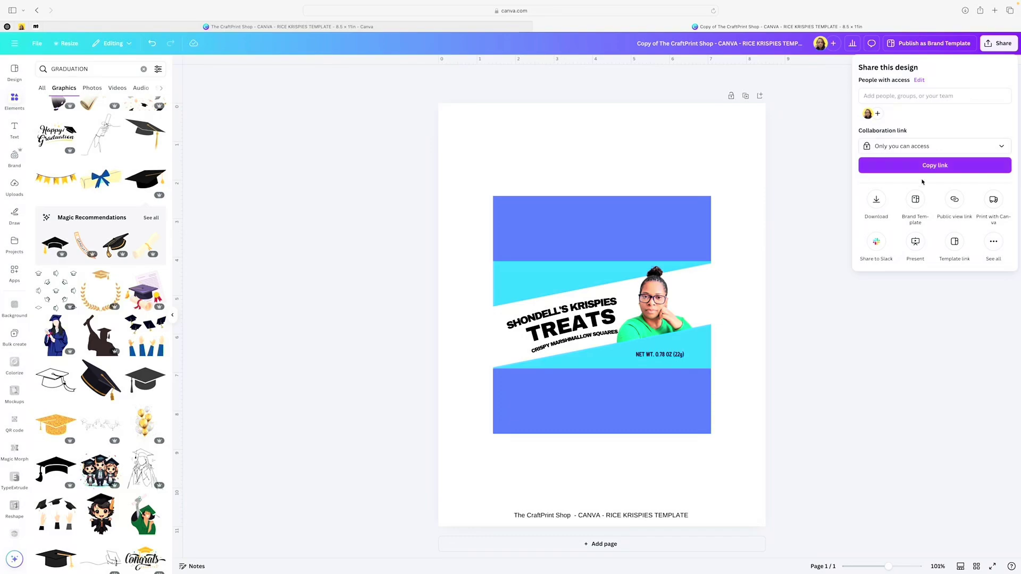
left_click(876, 199)
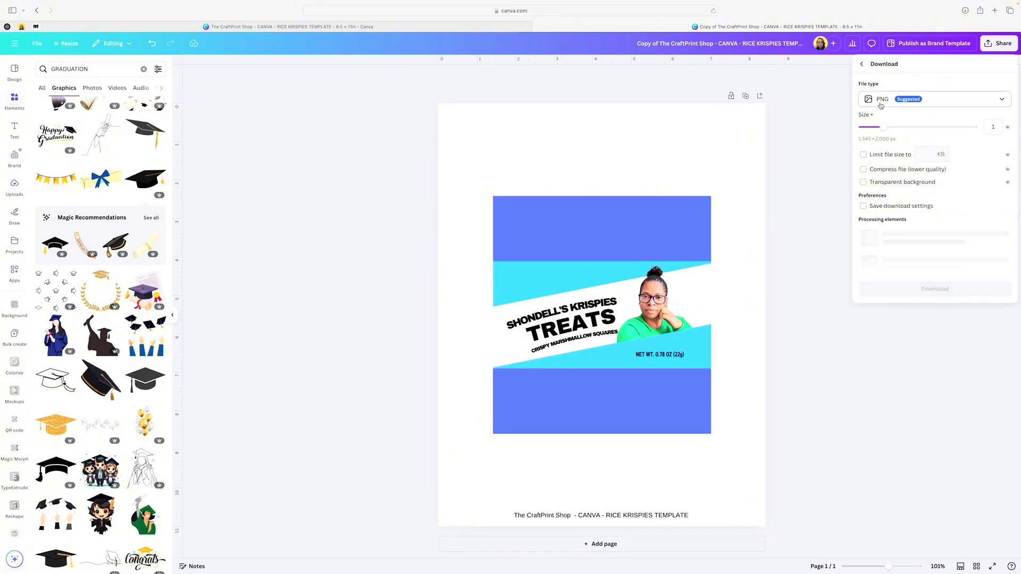
left_click(862, 98)
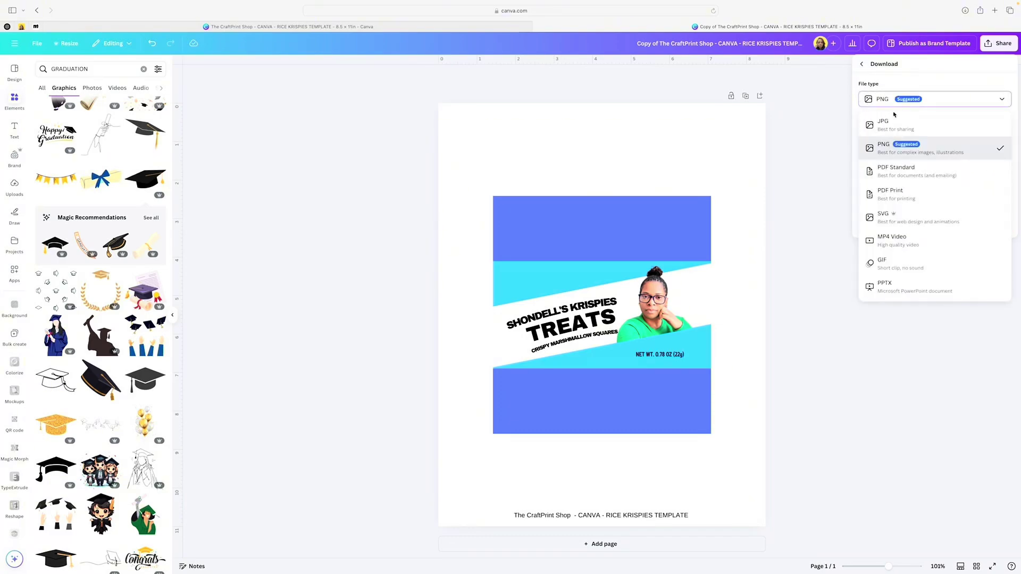
left_click(884, 194)
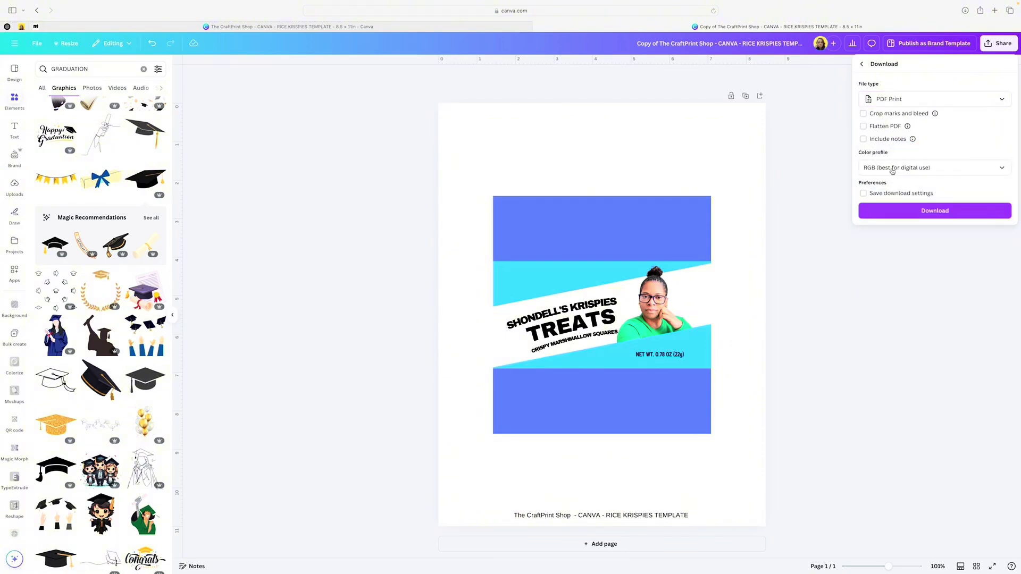
left_click(863, 127)
left_click(942, 211)
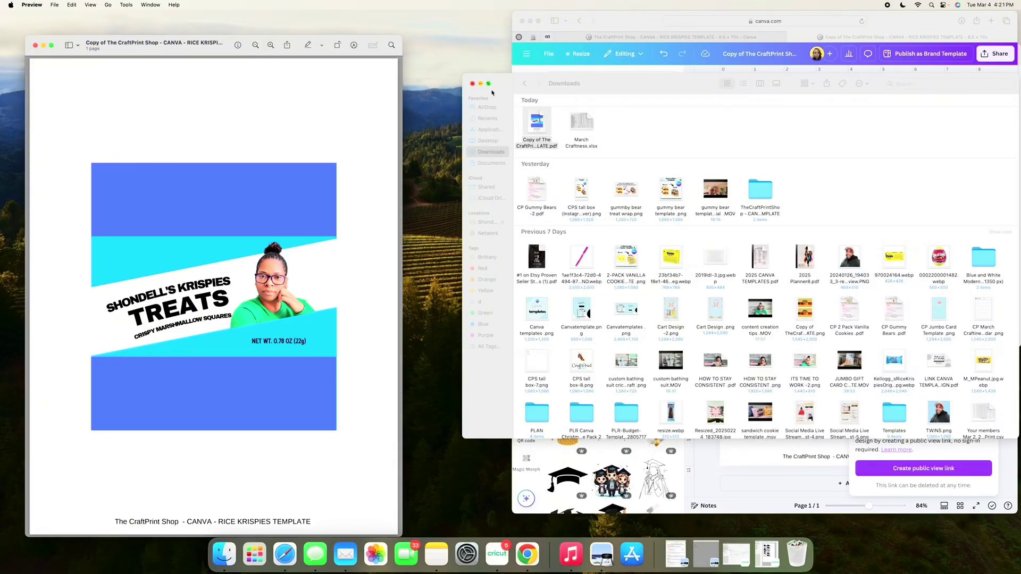
Reposition the Preview window showing the downloaded wrapper PDF and open its print dialog
left_click(214, 47)
left_click_drag(213, 47, 256, 47)
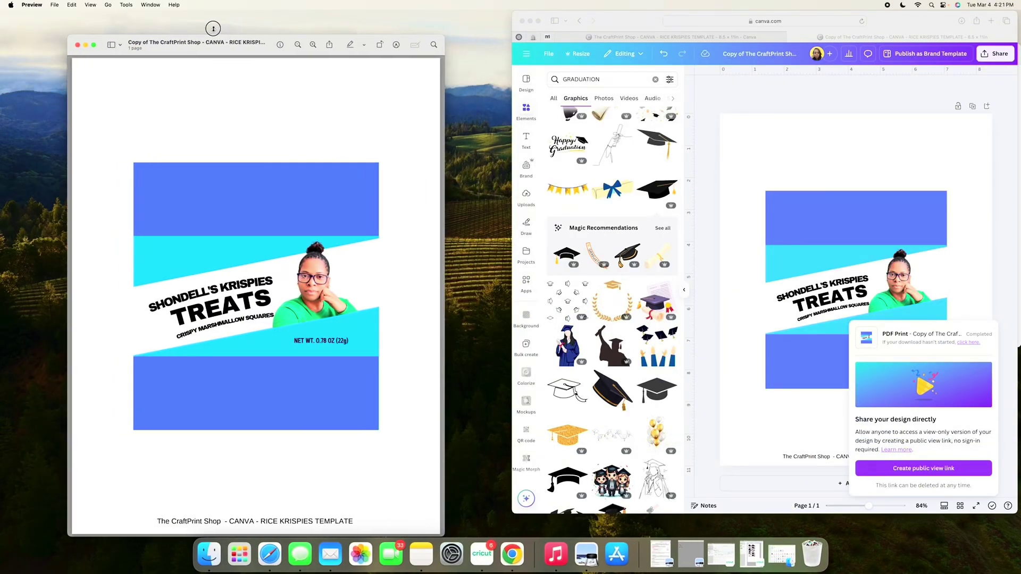
left_click(55, 5)
mouse_move(72, 4)
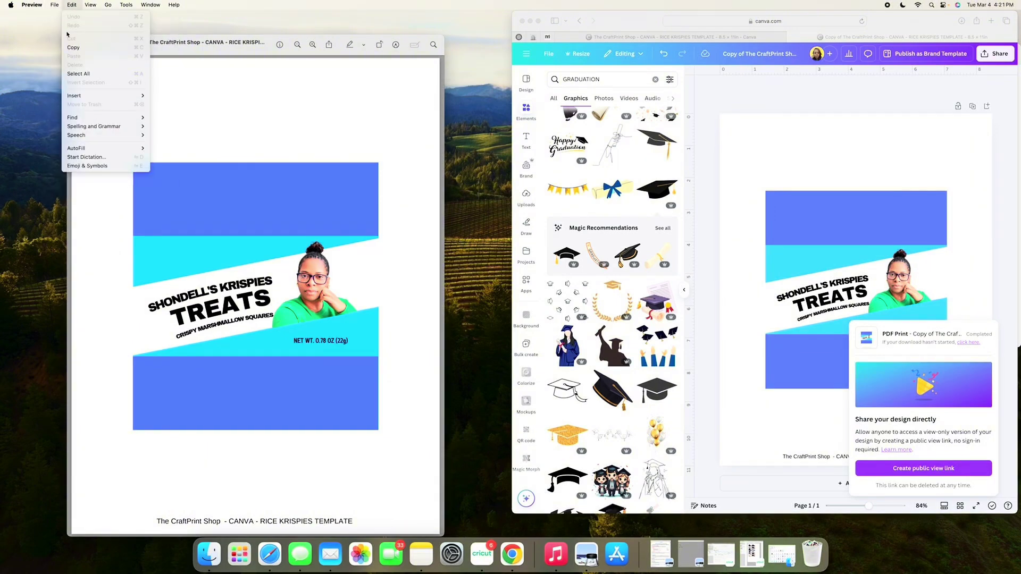
left_click(65, 206)
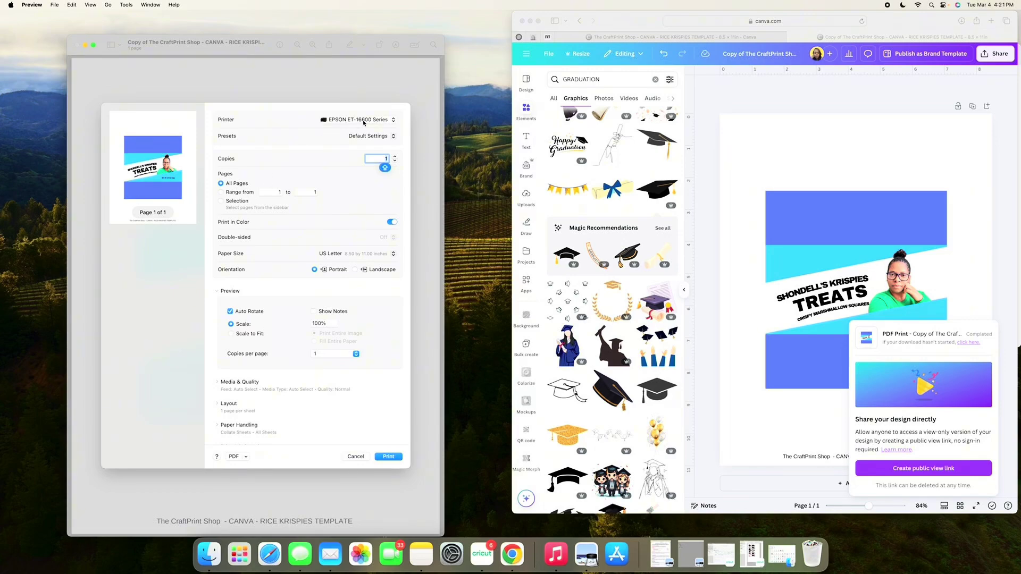
Set the print job to feed from the Rear Tray with Photo High Gloss Paper as the media type
scroll(298, 255, "down", 3)
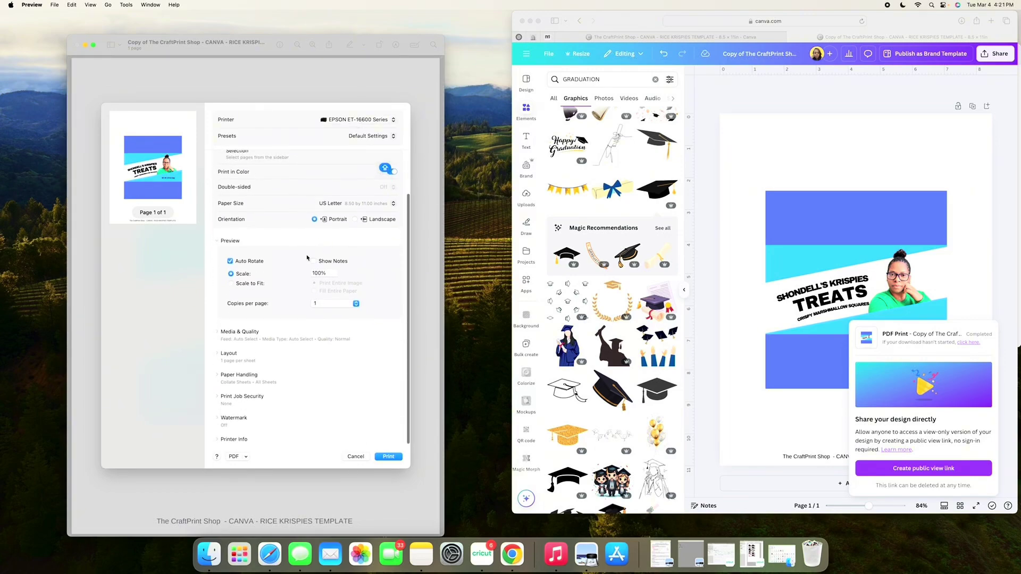
left_click(219, 335)
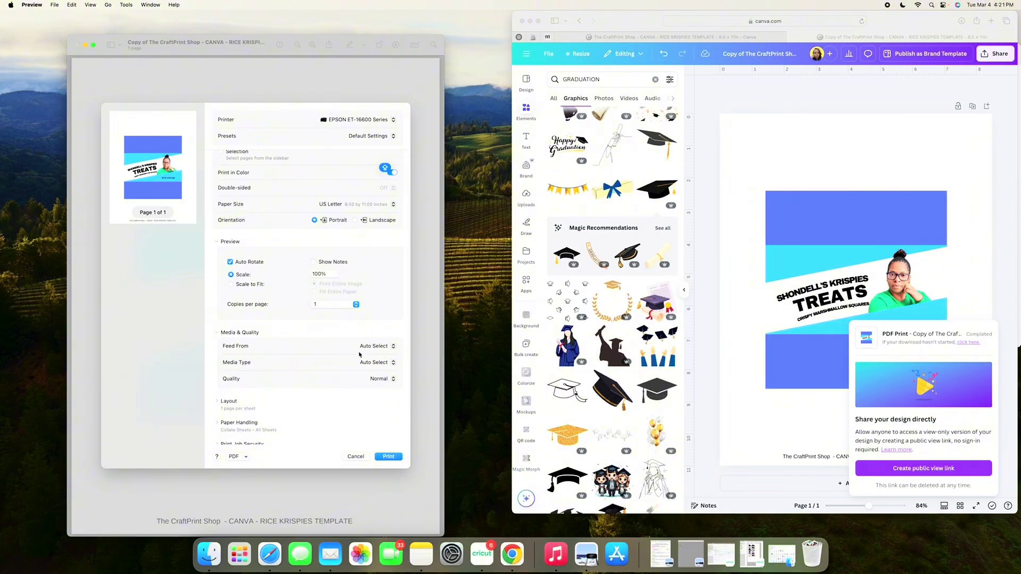
left_click(371, 348)
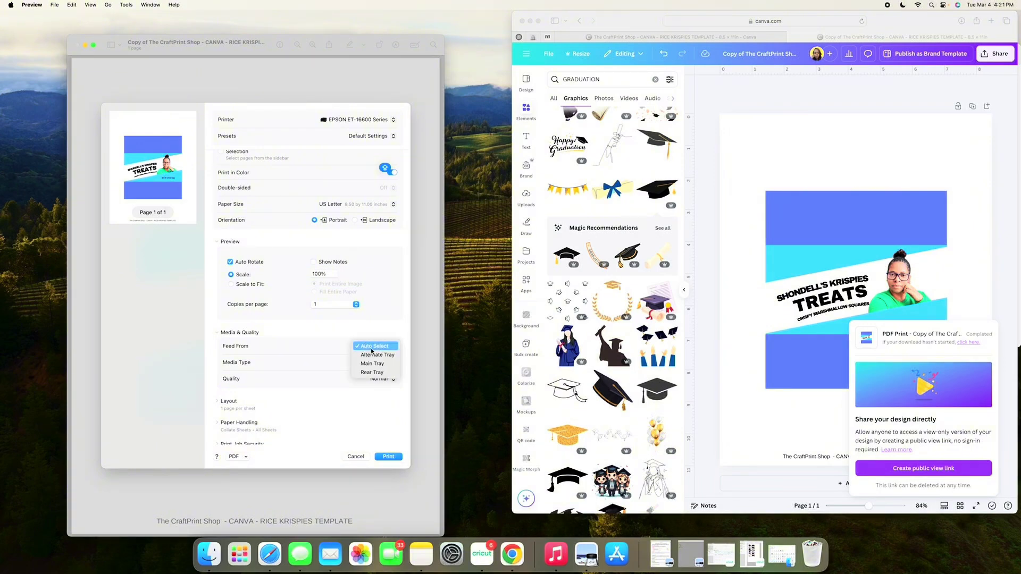
left_click(373, 373)
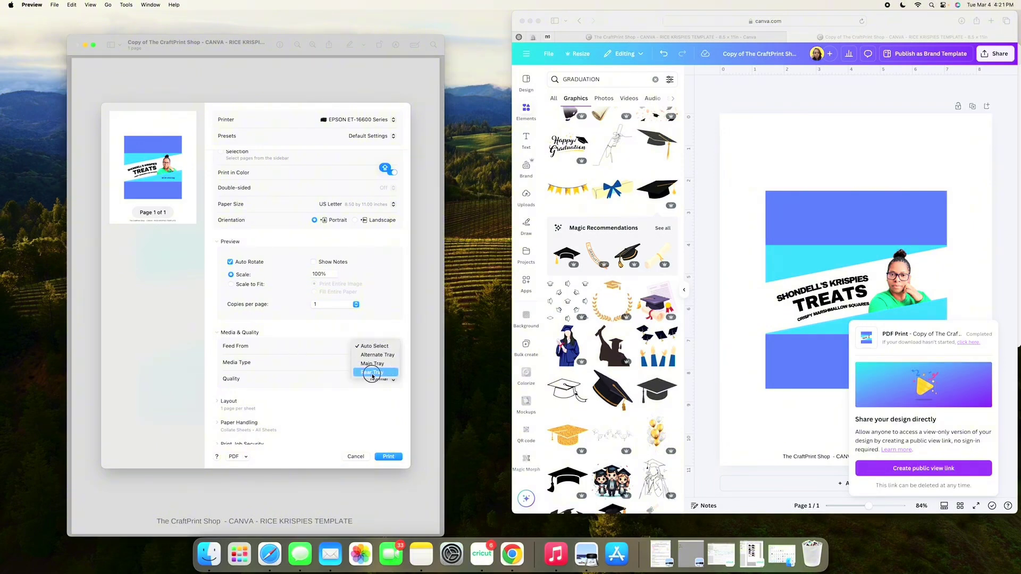
left_click(375, 365)
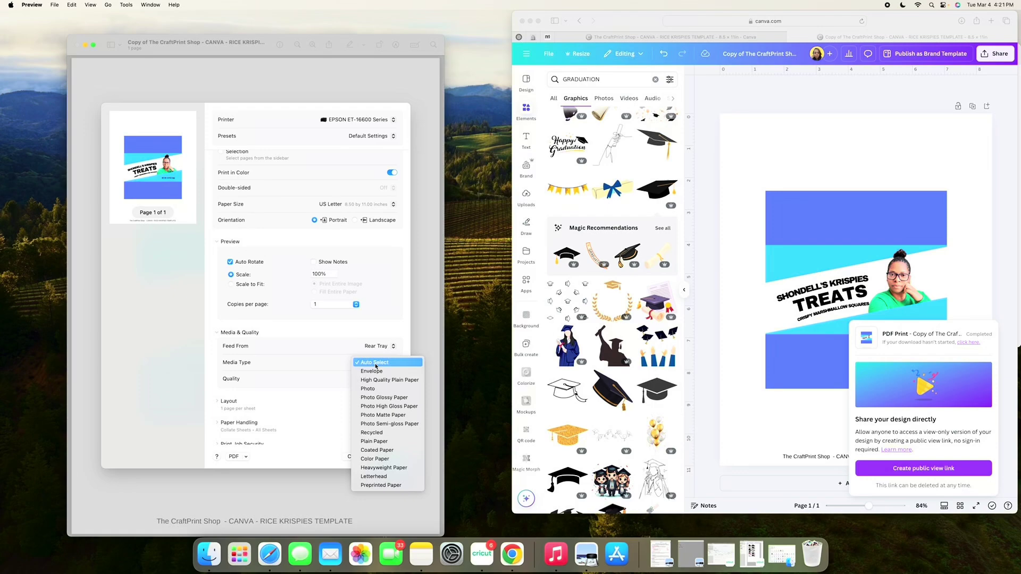
left_click(382, 407)
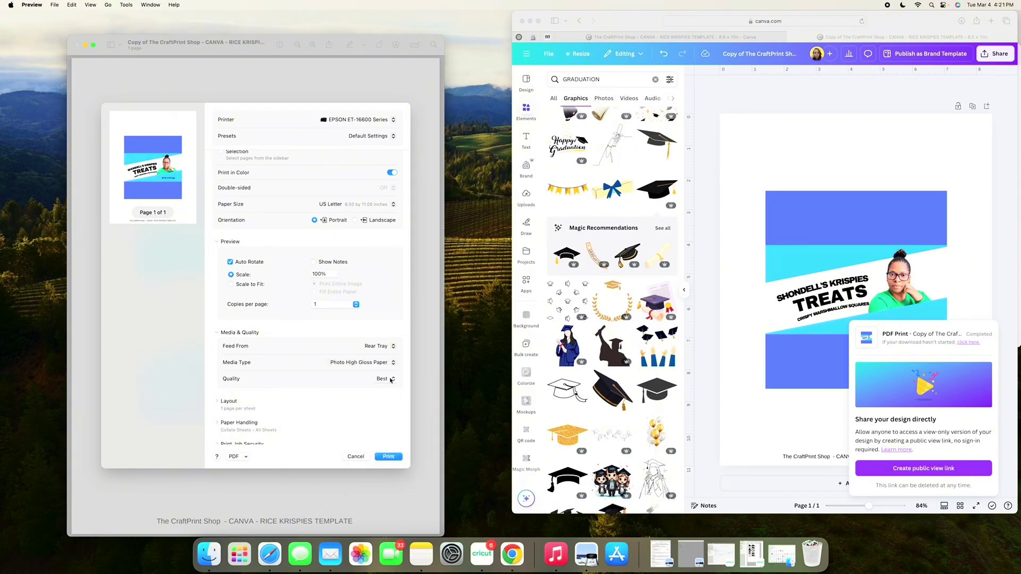
Set the number of copies to 4 and print the wrapper
scroll(391, 319, "up", 2)
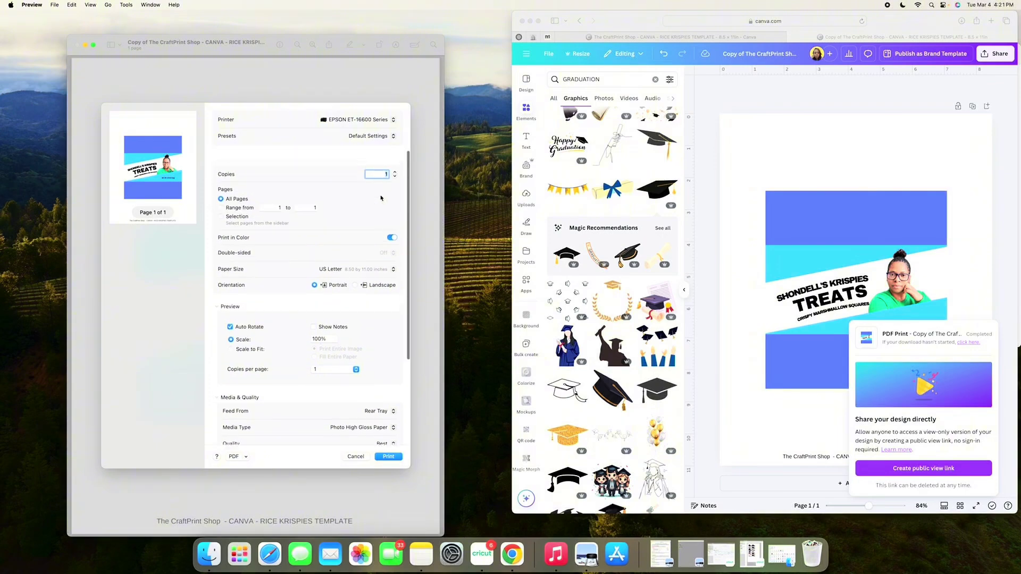
left_click(394, 158)
left_click(394, 156)
left_click(394, 156)
left_click(394, 156)
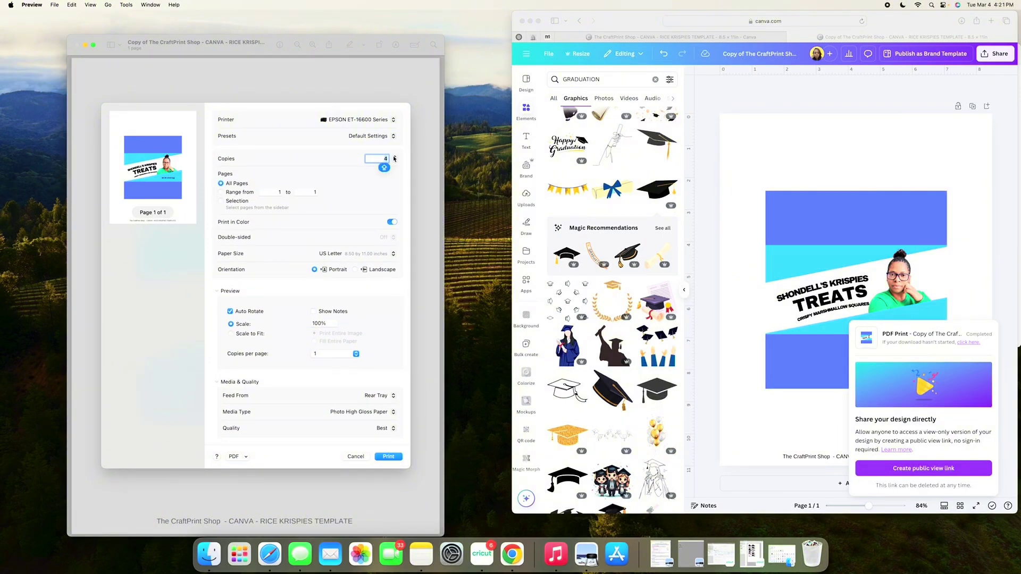
left_click(394, 157)
left_click(394, 161)
left_click(395, 162)
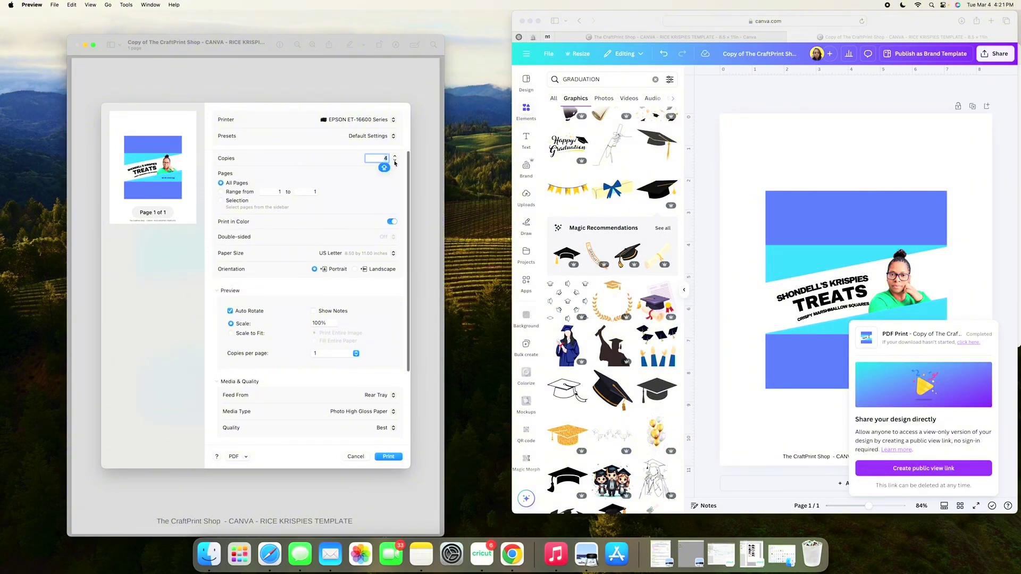
left_click(388, 457)
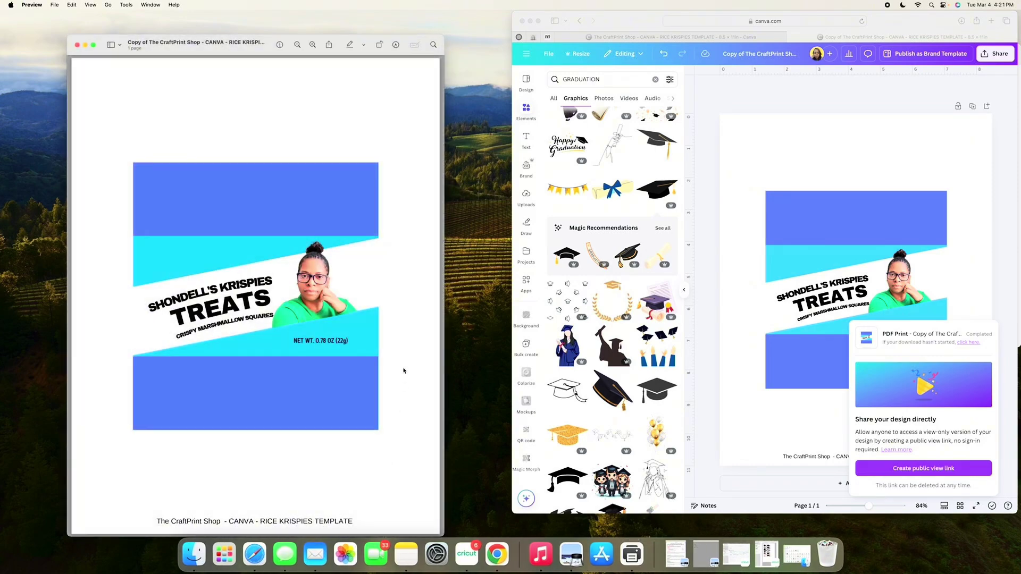